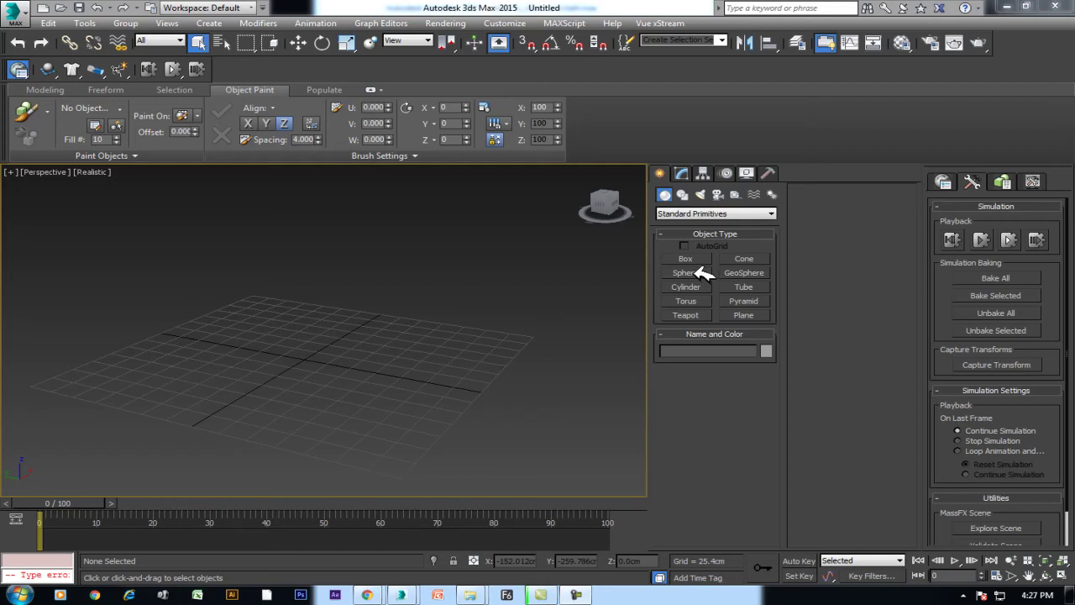
- Draw a sphere and add Slice (Remove Top) and Shell modifiers to form a 2.54cm-thick bowl
left_click_drag(309, 358, 331, 369)
right_click(331, 369)
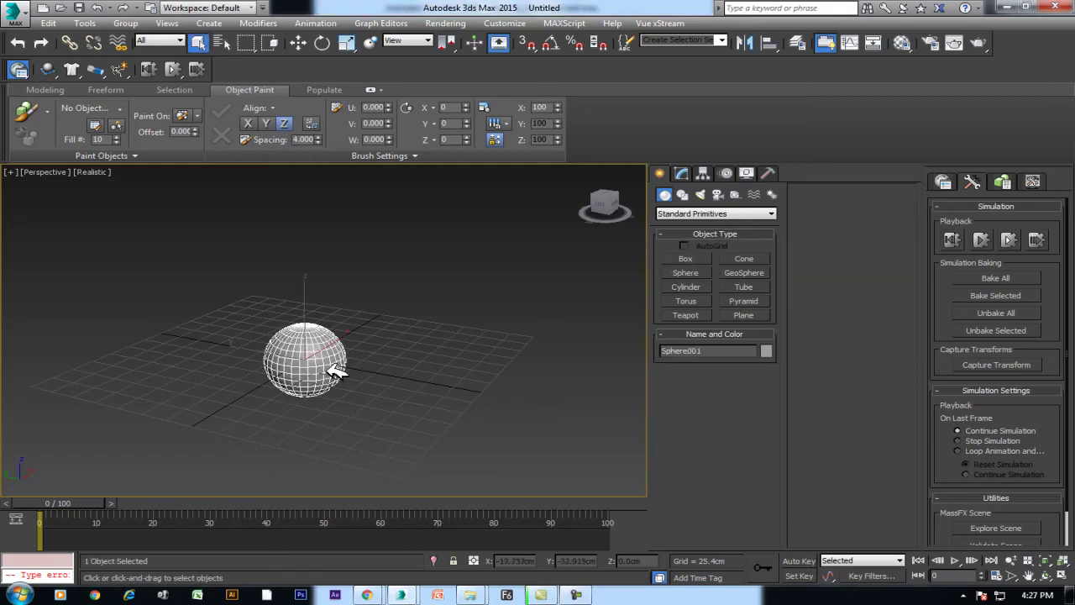
left_click(690, 173)
left_click(712, 211)
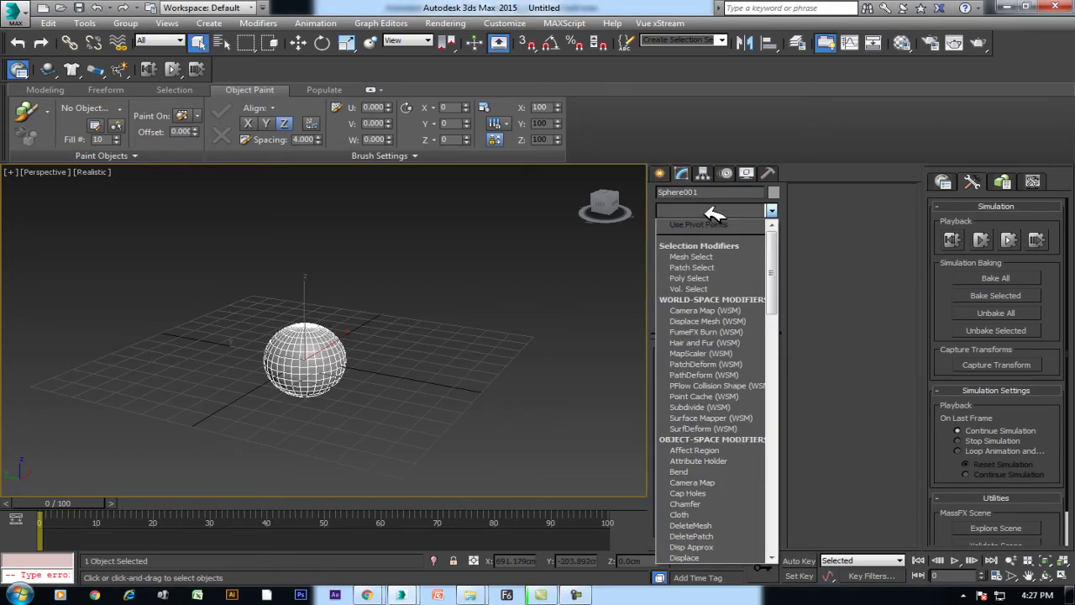
type("sl")
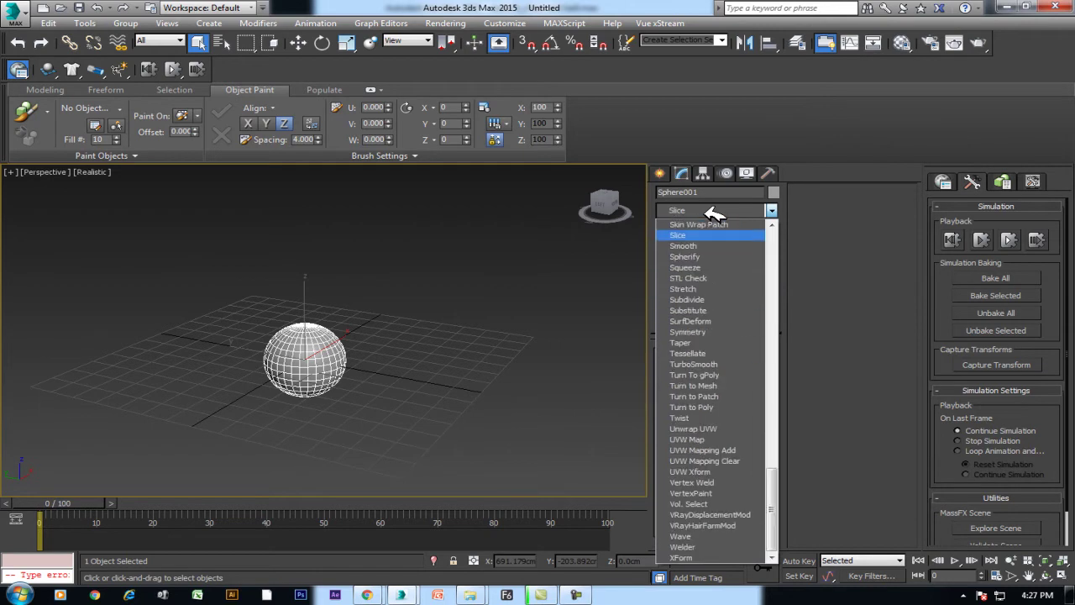
key("Return")
left_click(724, 399)
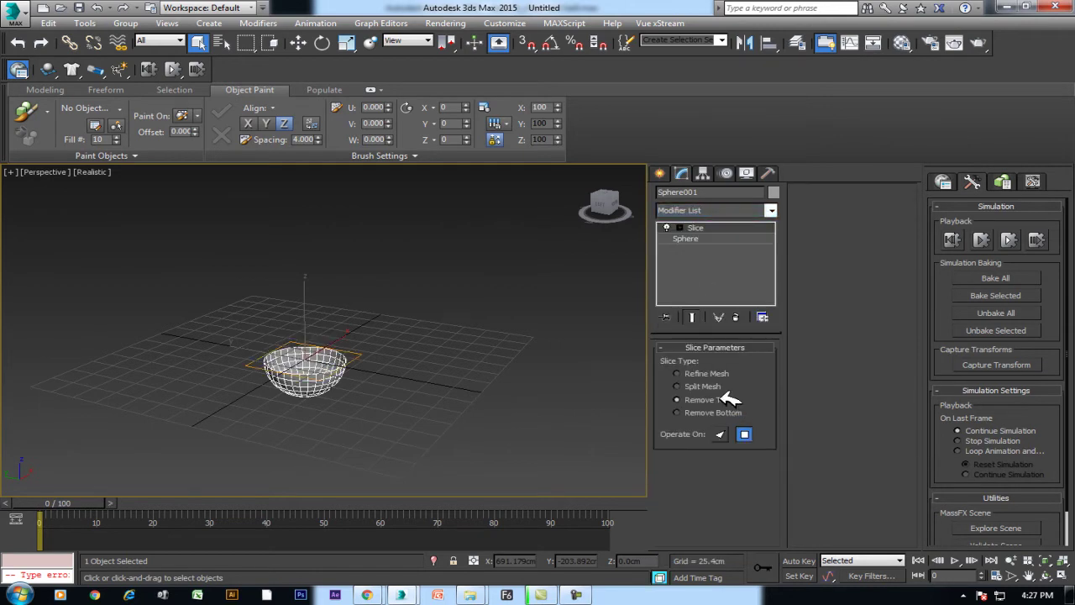
left_click(722, 210)
type("sh")
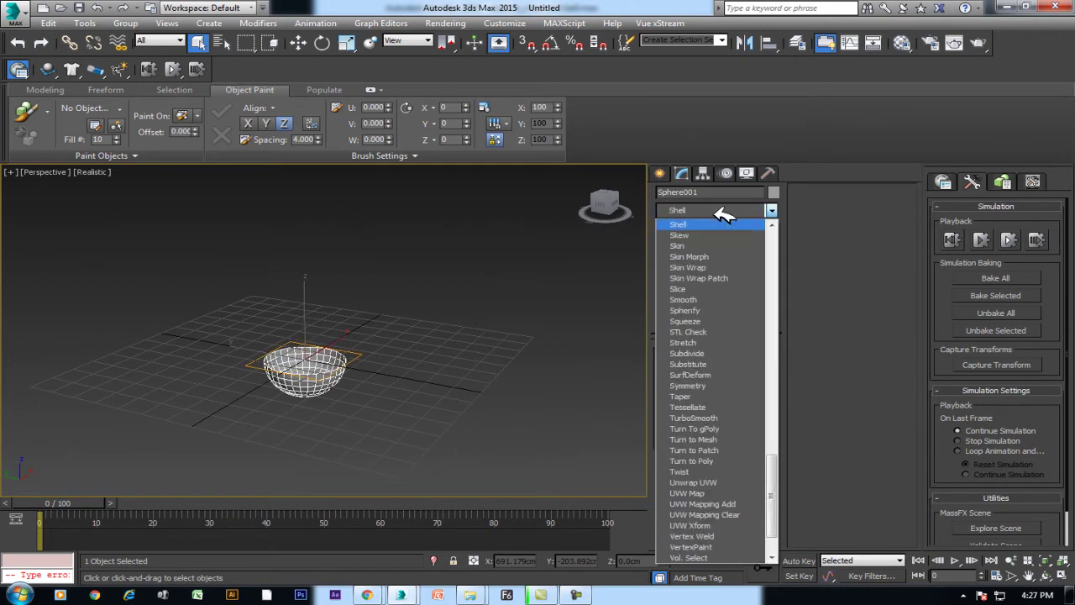
key("Return")
- Lift the bowl above the grid in the Front view
middle_click_drag(308, 372, 340, 343)
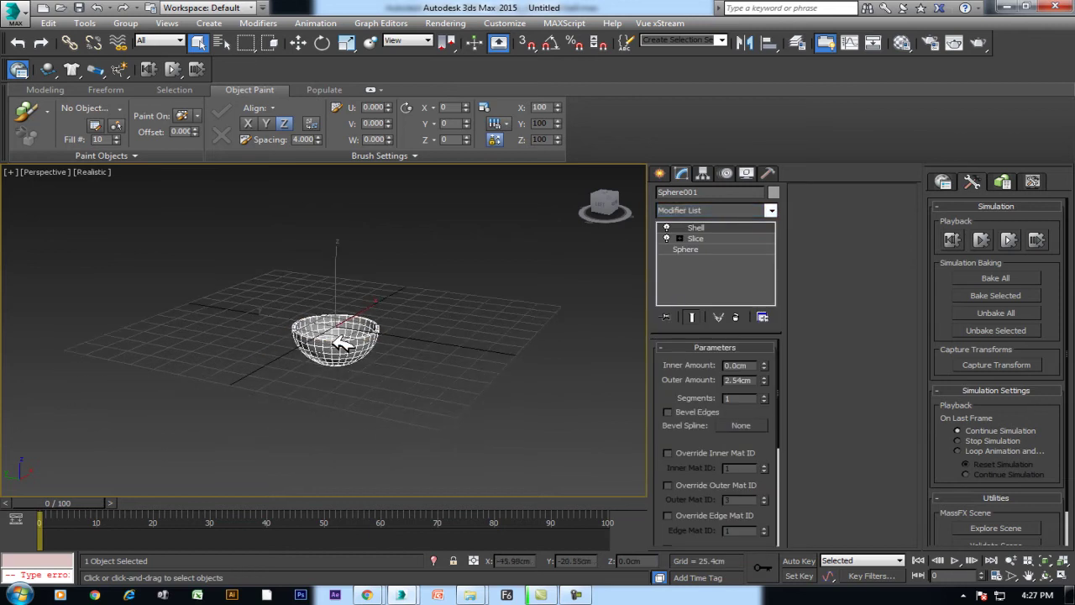
key("f")
key("w")
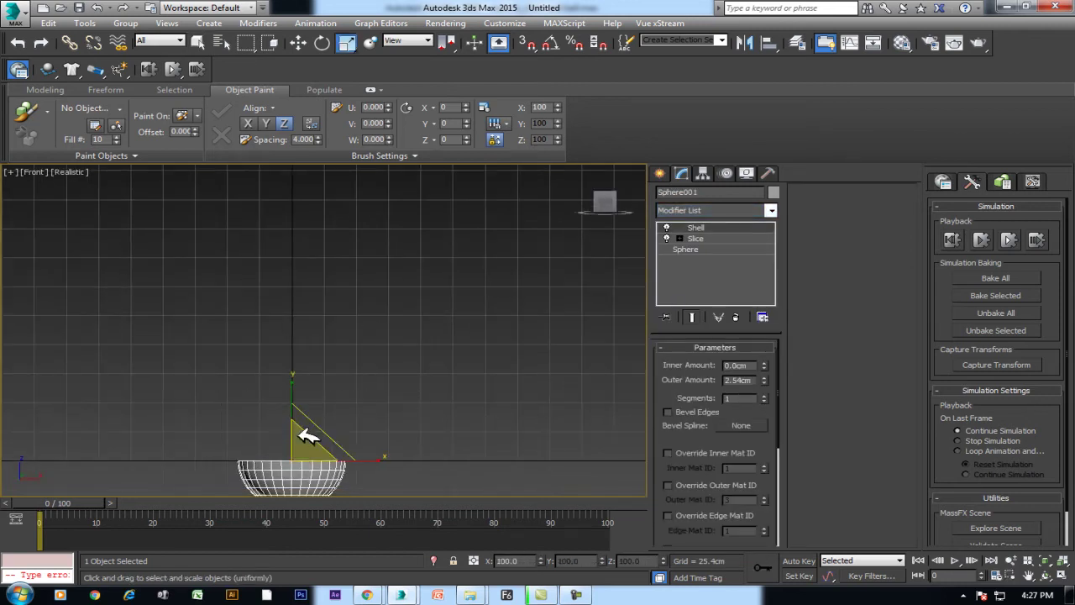
middle_click_drag(372, 428, 407, 294)
left_click_drag(345, 298, 344, 243)
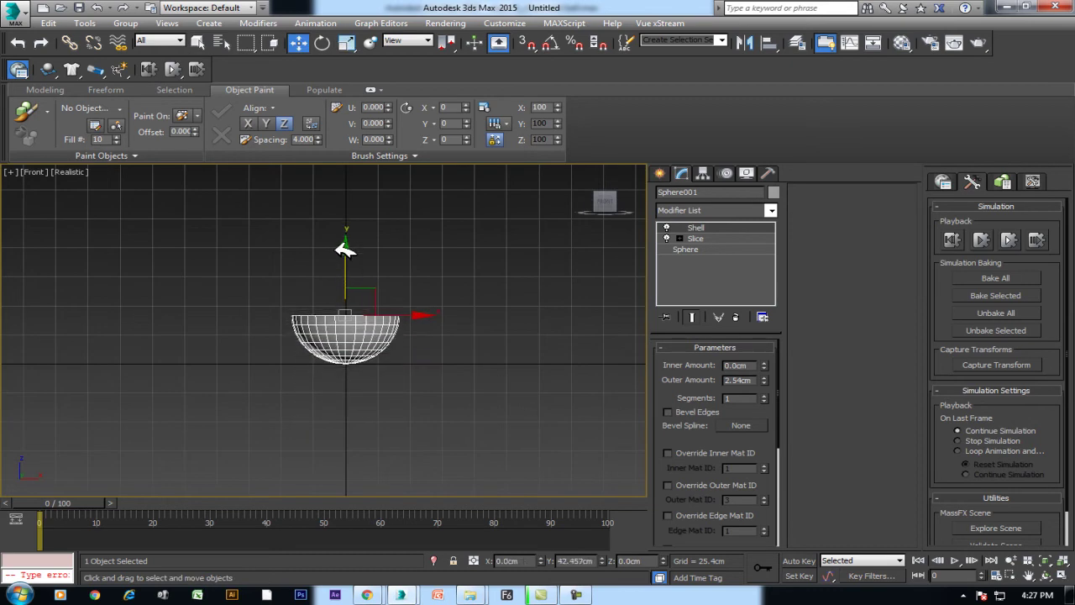
- Collapse Sphere001's Slice and Shell modifier stack into the base object
key("p")
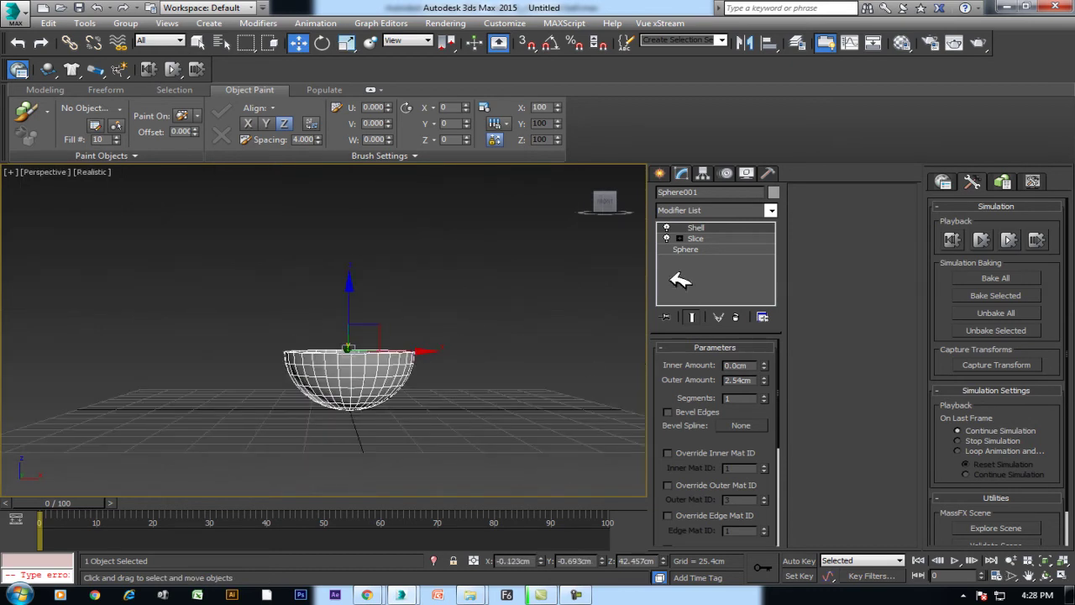
right_click(722, 226)
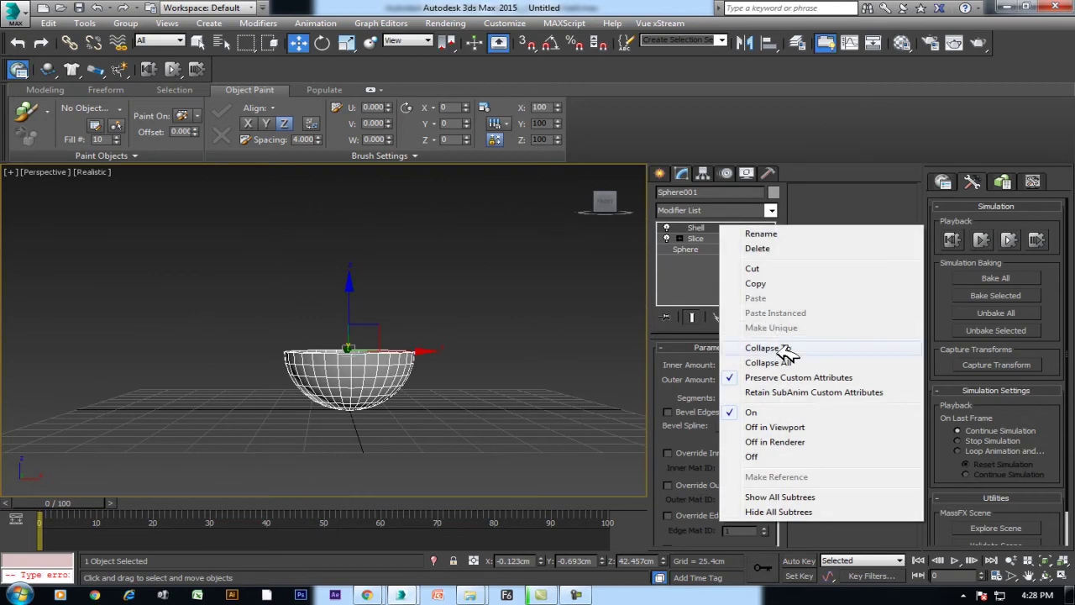
left_click(788, 348)
left_click(606, 352)
- Convert the bowl to an Editable Poly
right_click(361, 294)
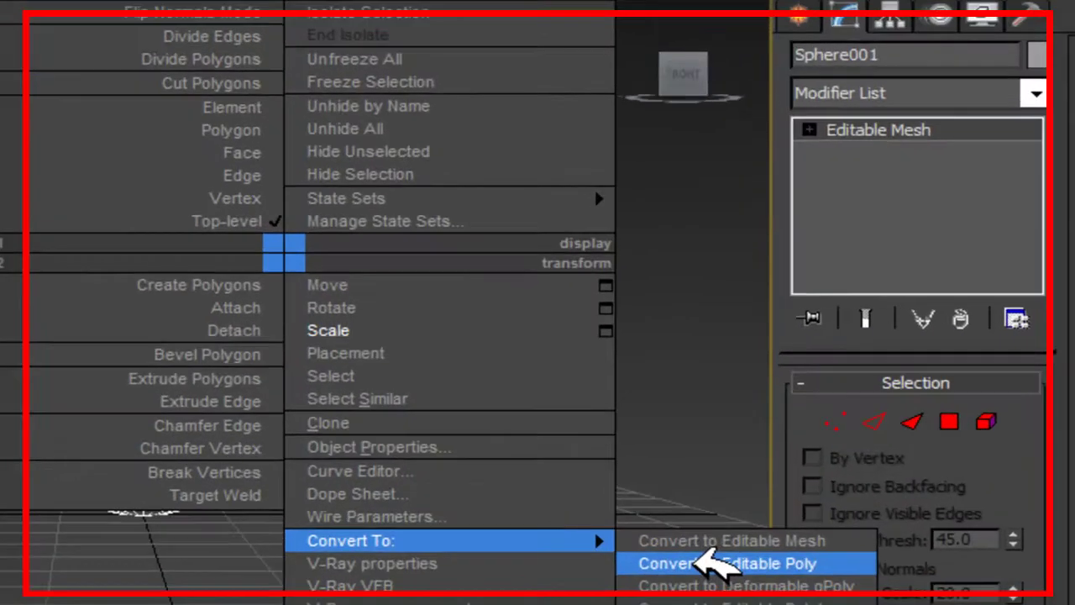
left_click(704, 559)
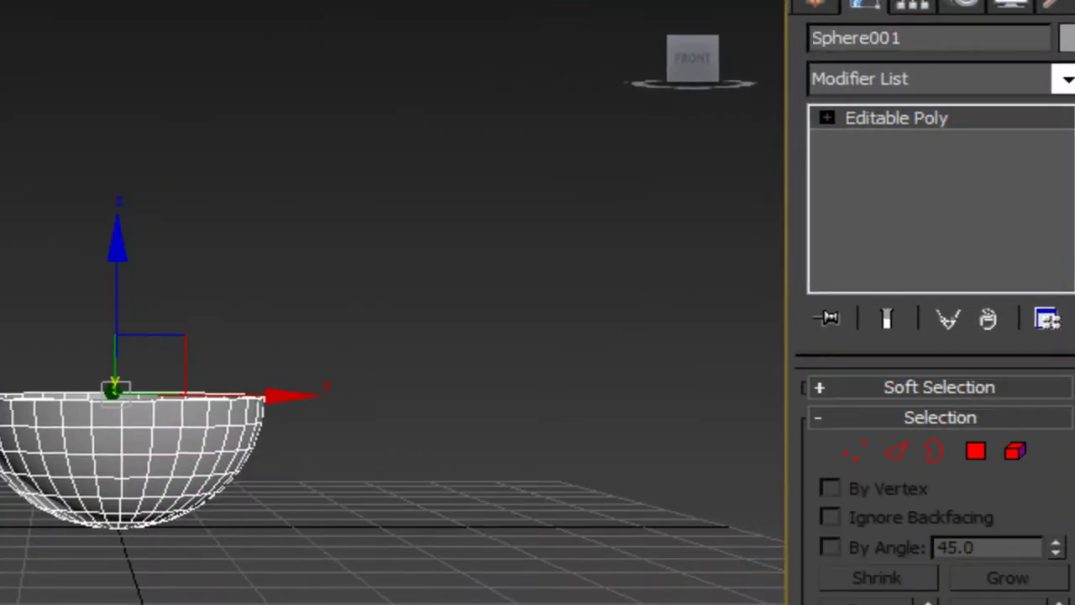
left_click(732, 588)
right_click(227, 356)
key("f")
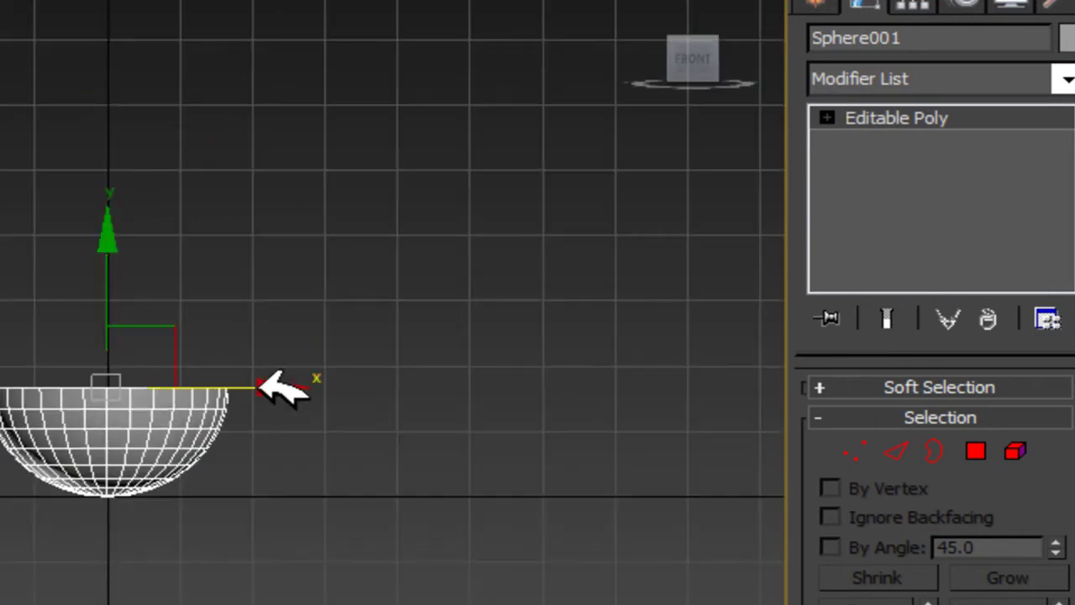
left_click(819, 7)
- Draw a 27.766cm-radius, 134.8cm-long cylinder and lift it above the bowl in Left view
left_click(903, 252)
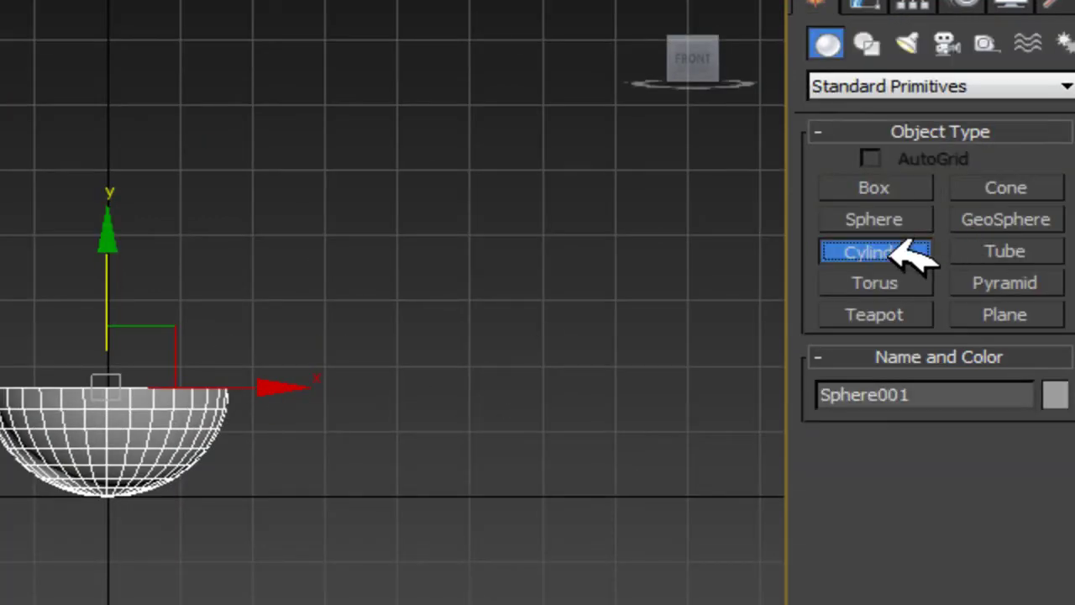
left_click_drag(132, 378, 168, 446)
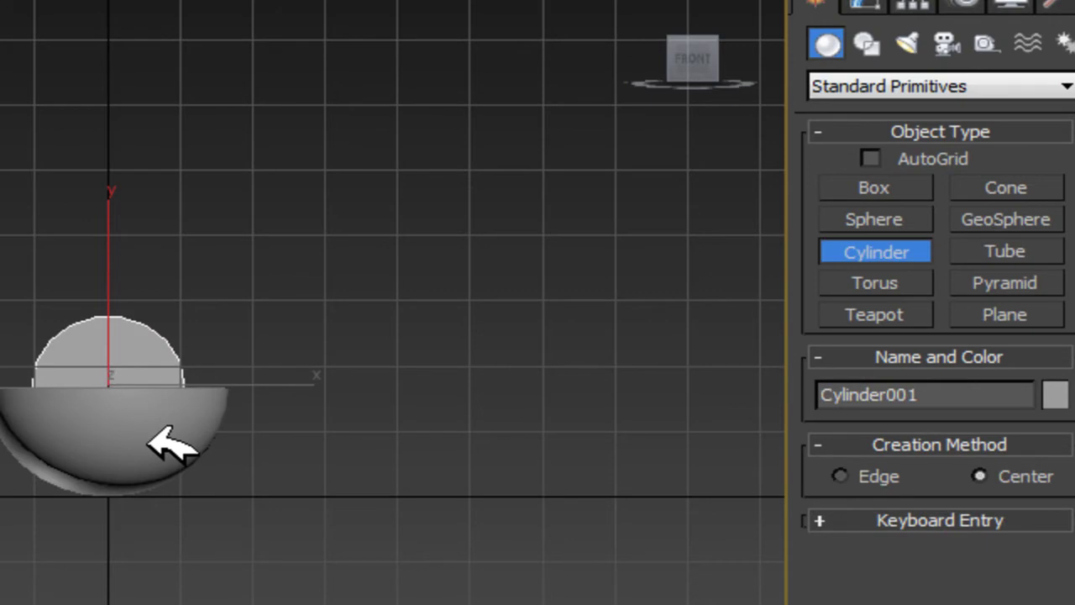
left_click(151, 101)
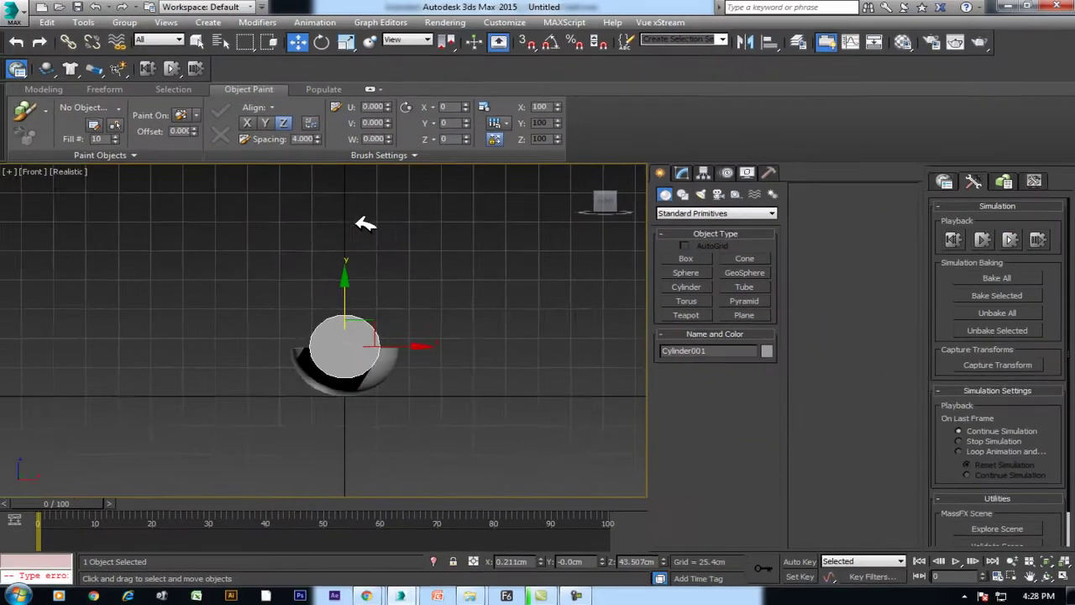
key("l")
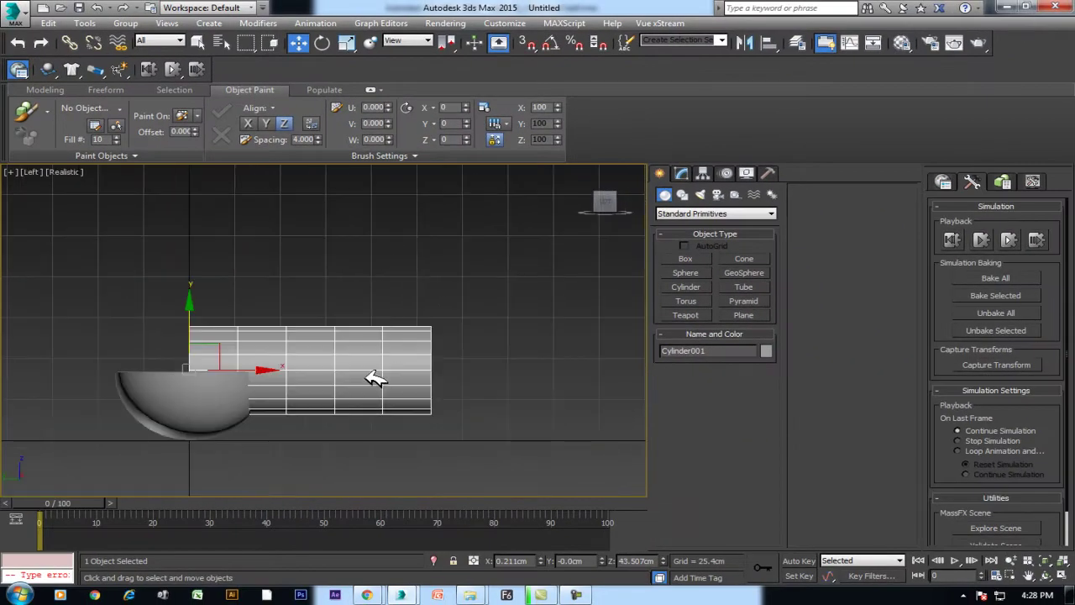
left_click_drag(232, 352, 230, 277)
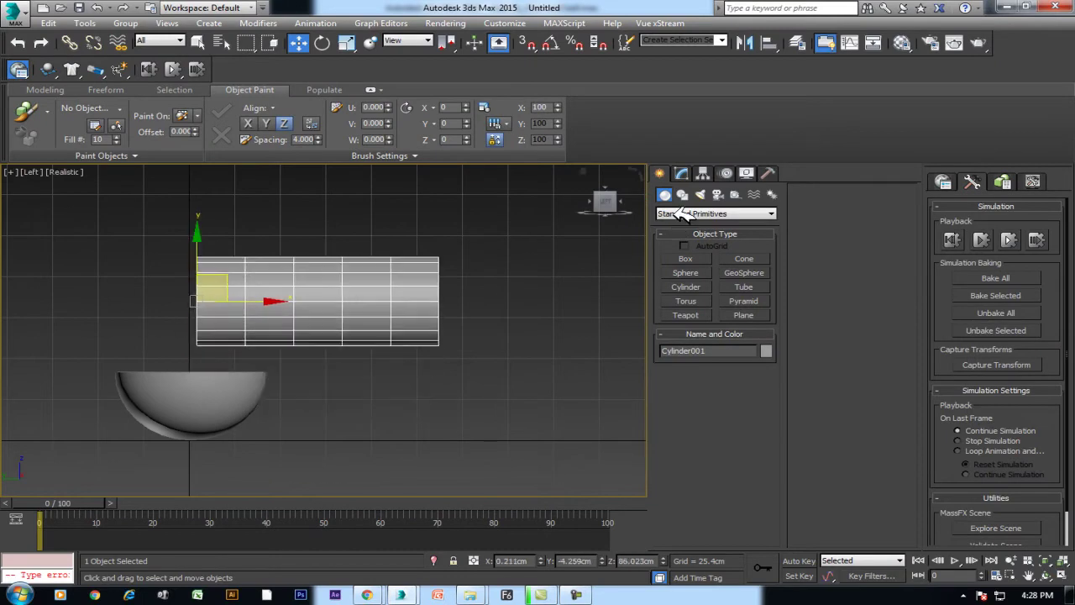
- Enable Slice On with Slice From 180 to halve the cylinder
left_click(681, 173)
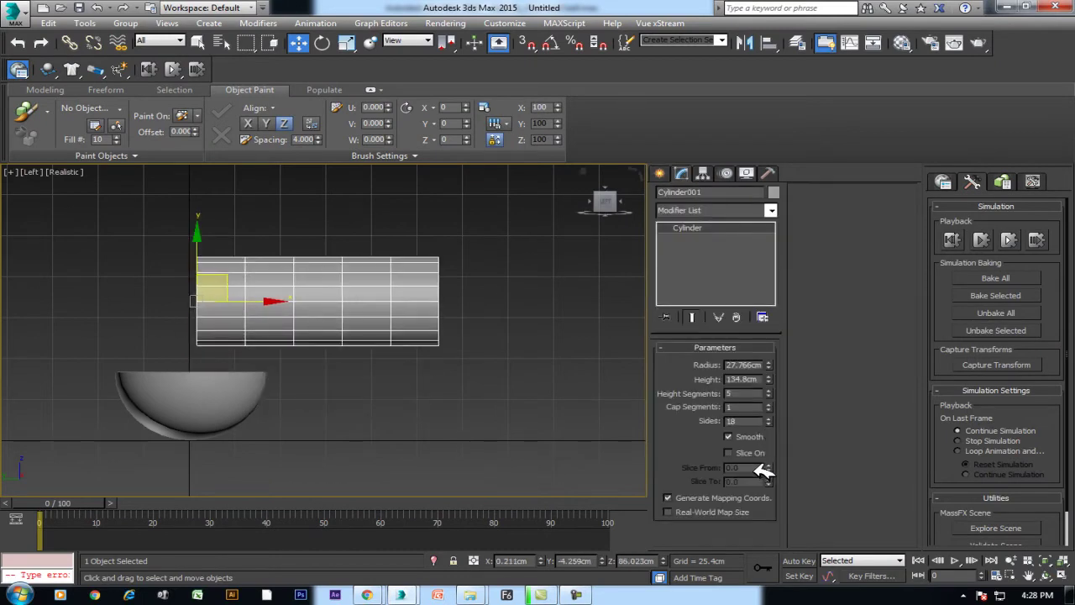
left_click(761, 467)
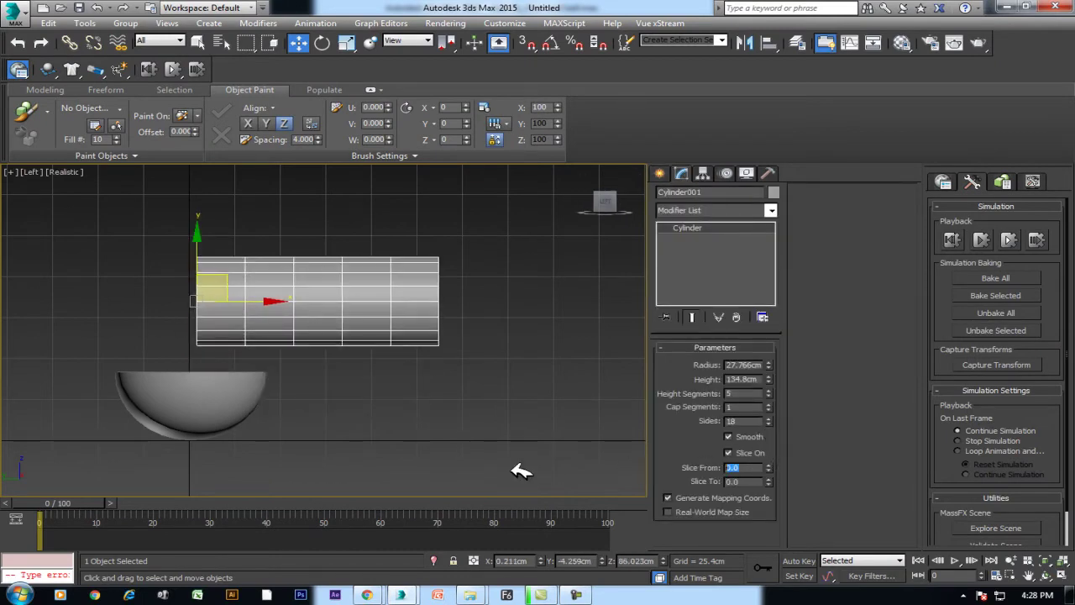
type("180")
key("Return")
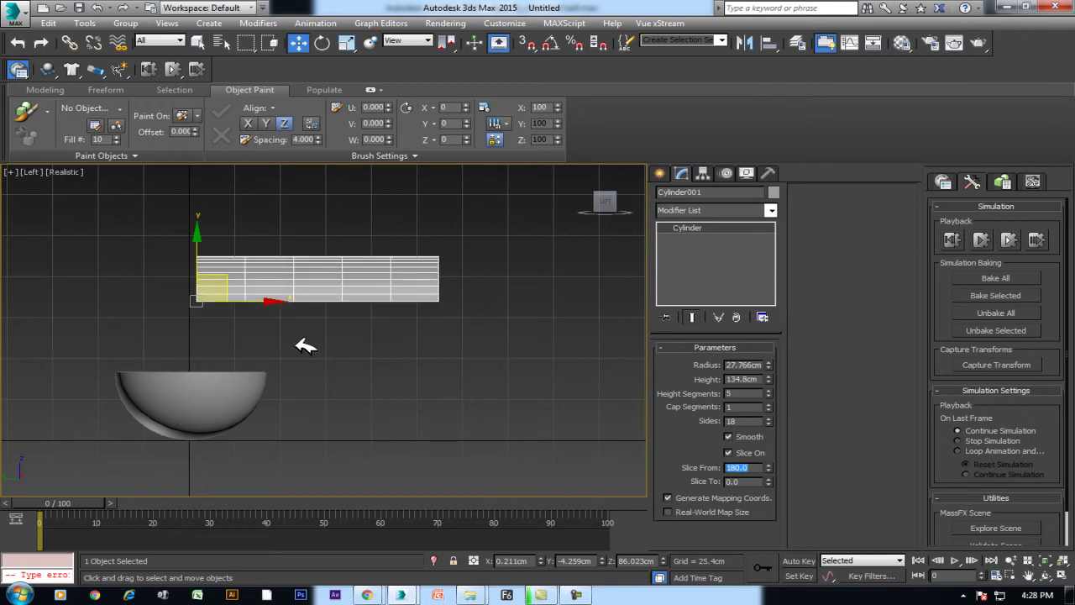
- Orbit the perspective view and reset the cylinder's Slice From to 0
key("p")
left_click(1045, 575)
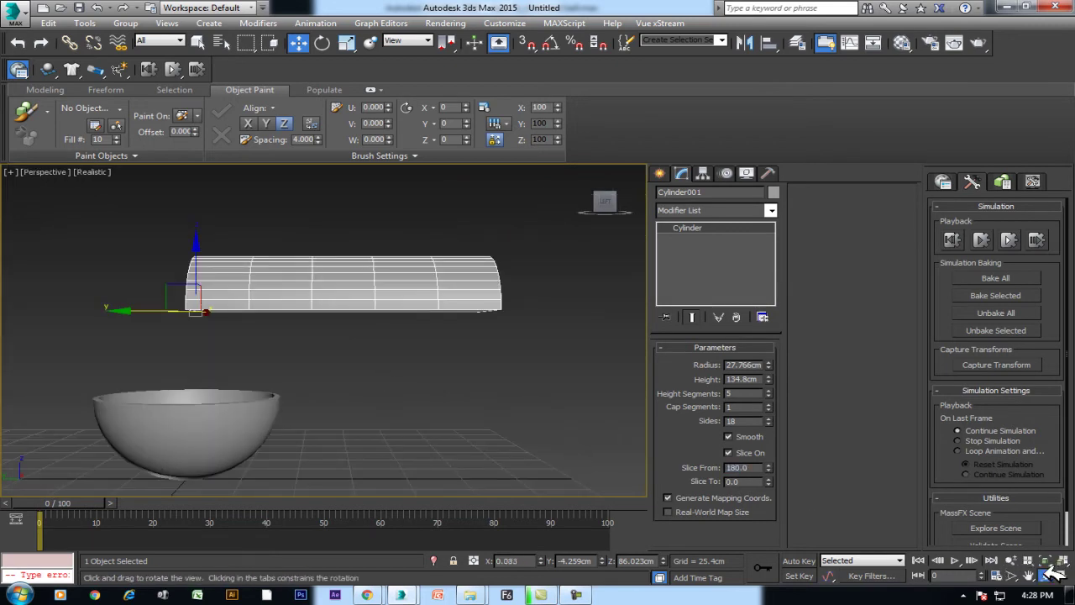
left_click_drag(353, 244, 429, 336)
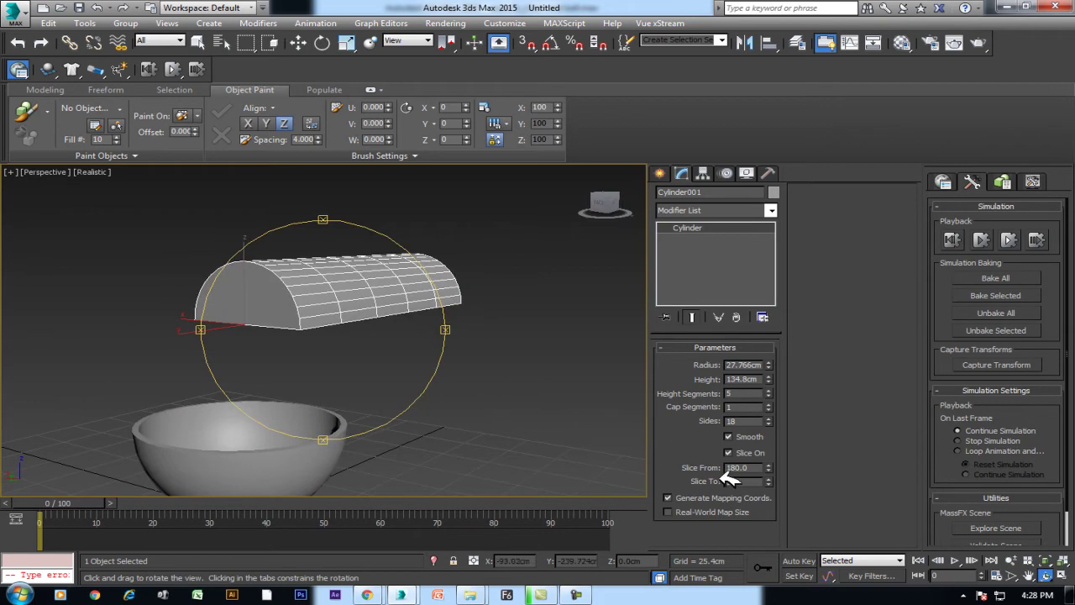
right_click(768, 467)
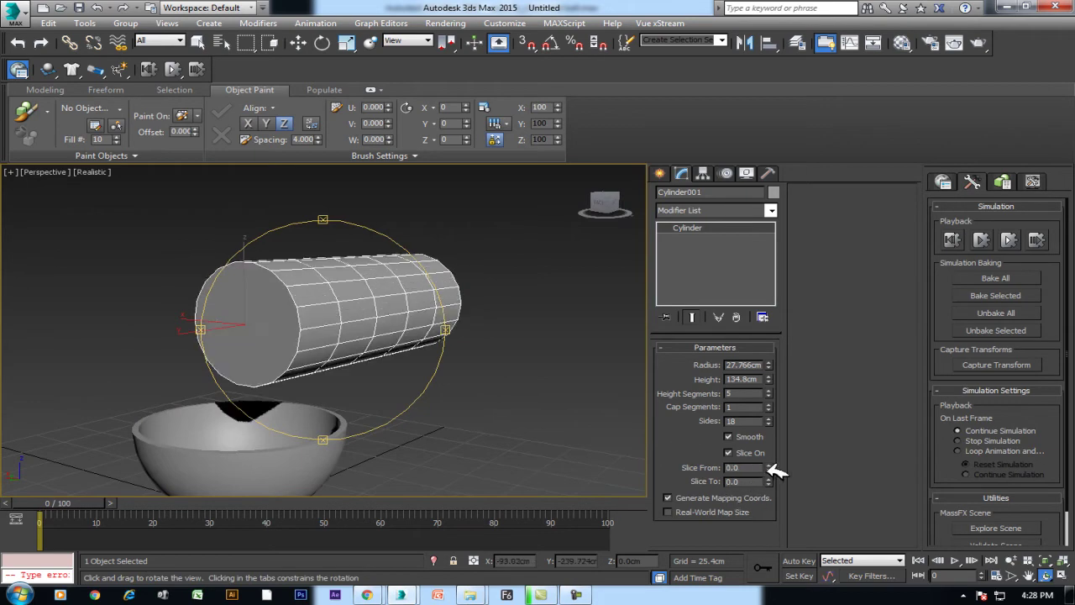
- Add a Slice modifier set to Remove Top and select its Slice Plane
left_click(732, 206)
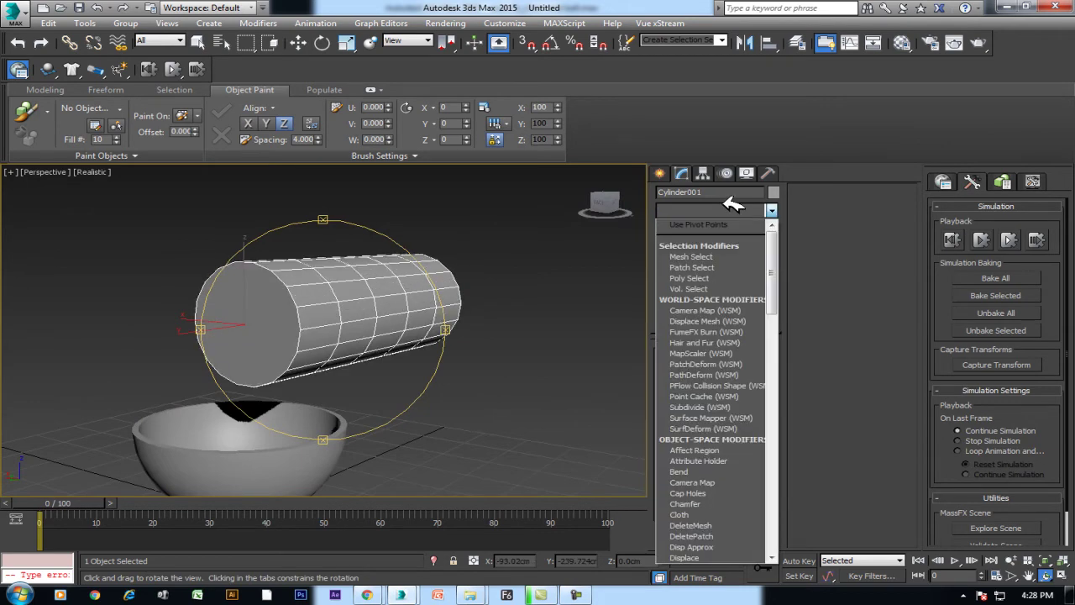
type("slice")
key("Return")
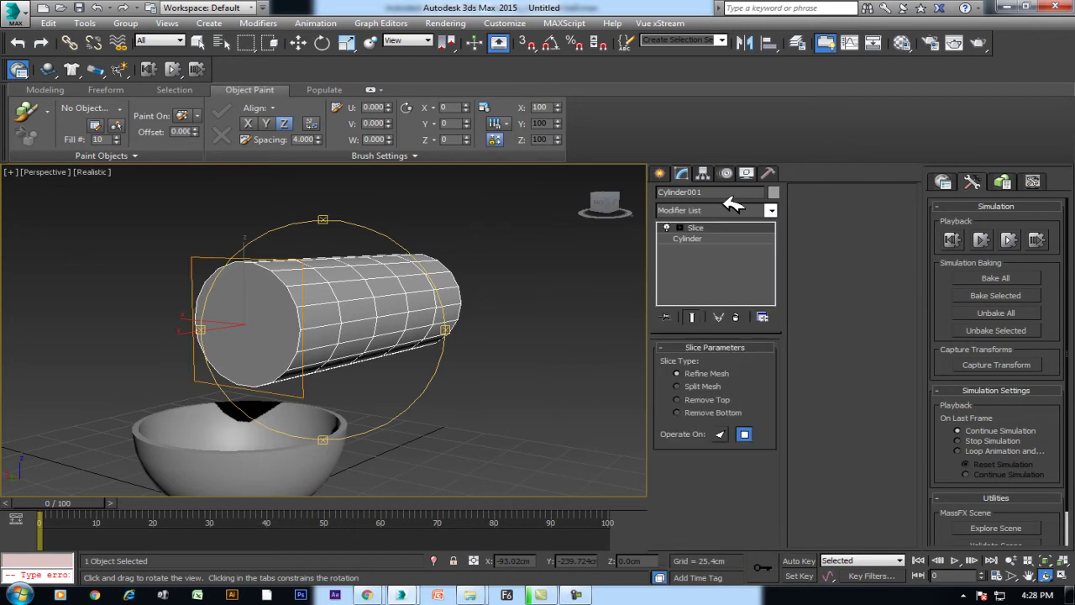
left_click(706, 400)
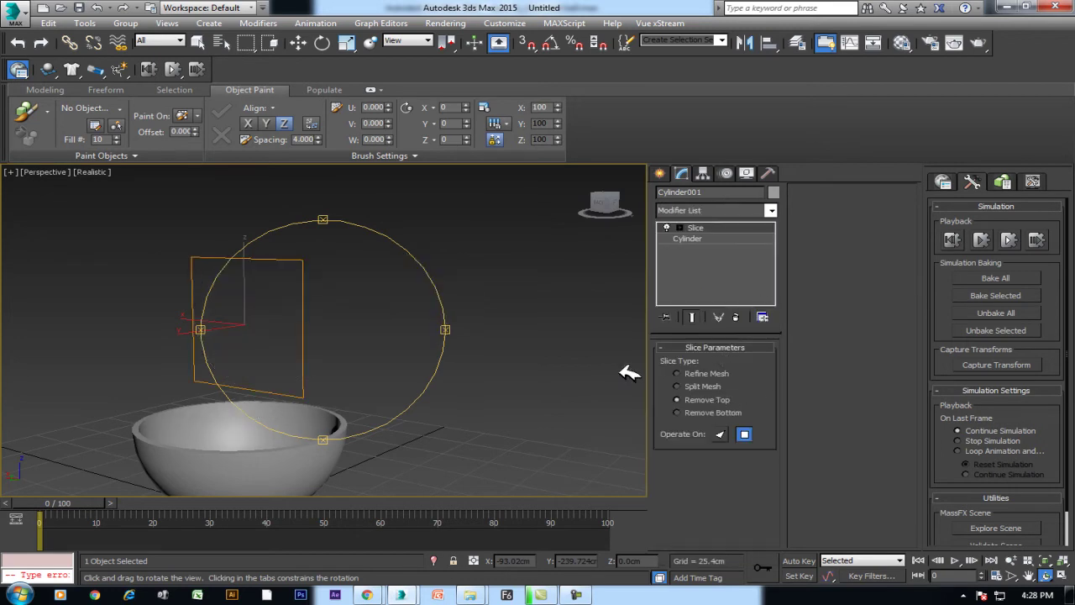
left_click(697, 238)
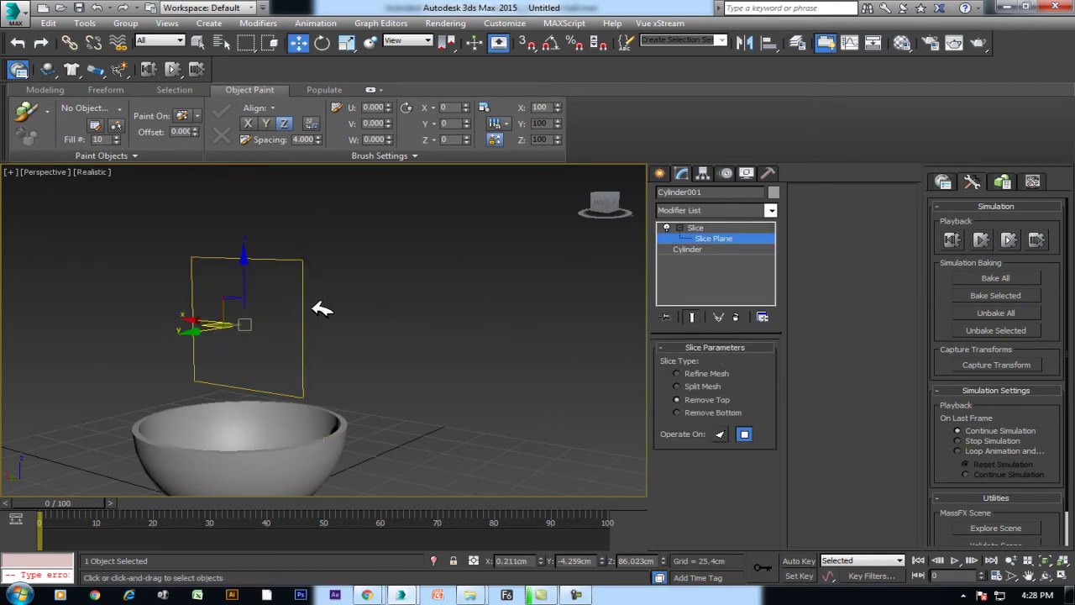
- Rotate the slice plane 90° with Angle Snap to cut the cylinder lengthwise
key("e")
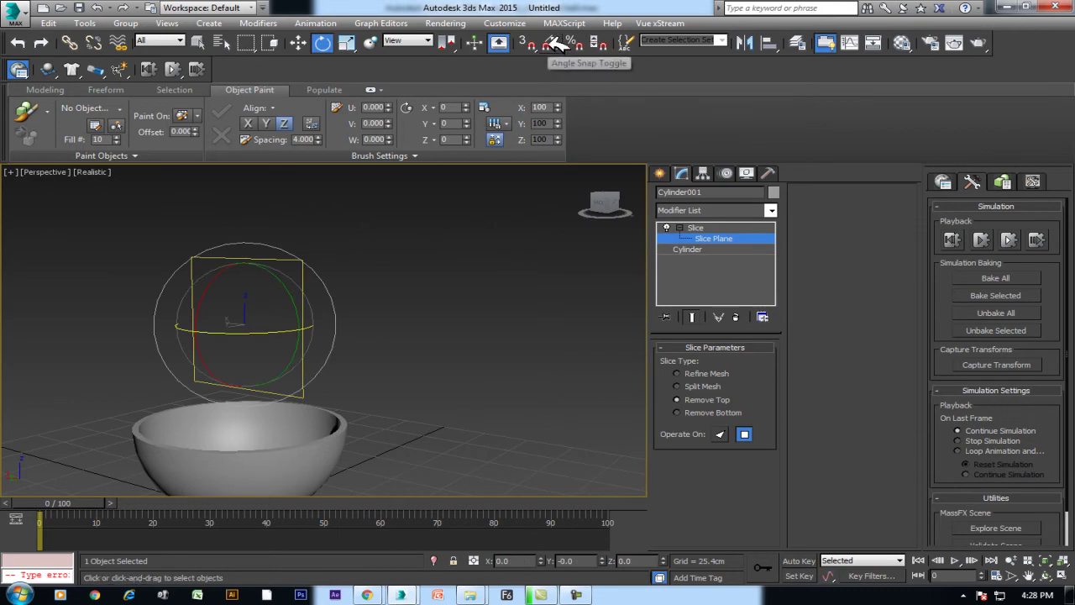
left_click(550, 43)
right_click(550, 42)
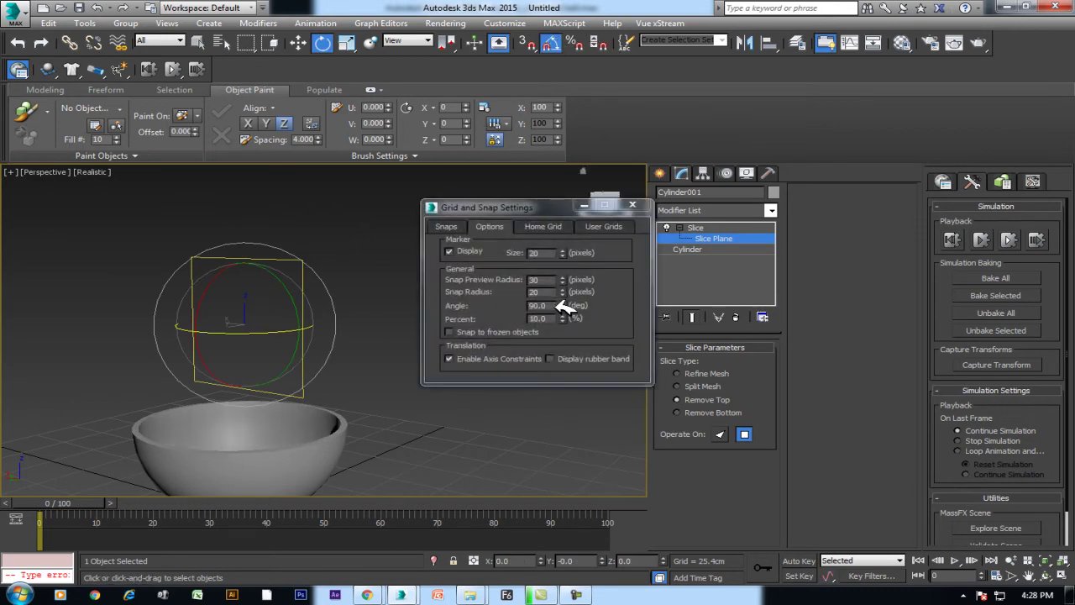
left_click(633, 205)
mouse_move(225, 288)
left_mouse_down()
mouse_move(216, 283)
mouse_move(290, 271)
mouse_move(216, 292)
left_mouse_up()
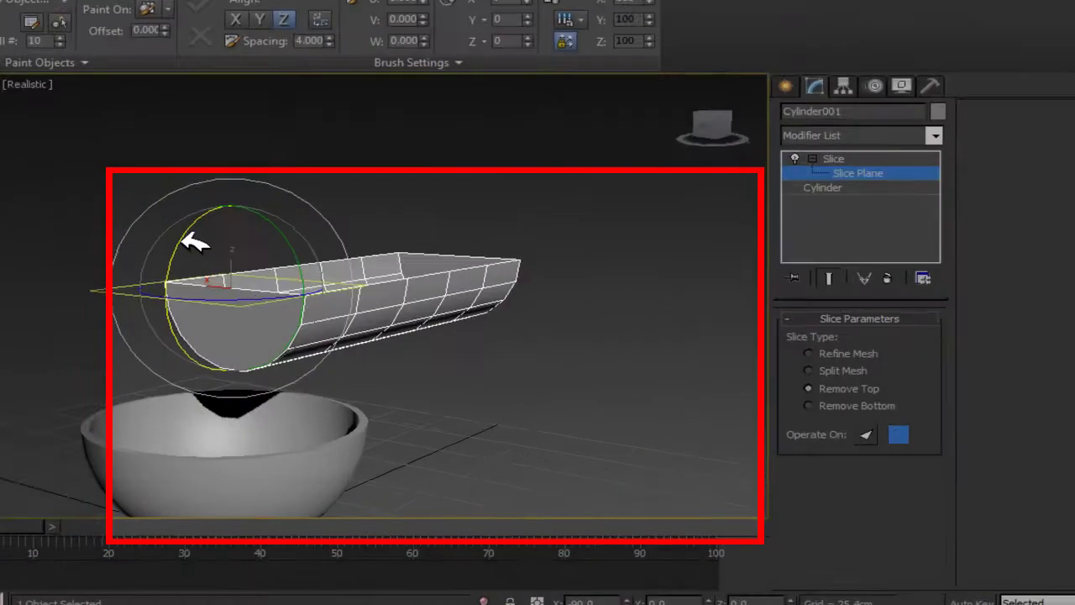
- Convert the half-cylinder trough to an Editable Poly
key("w")
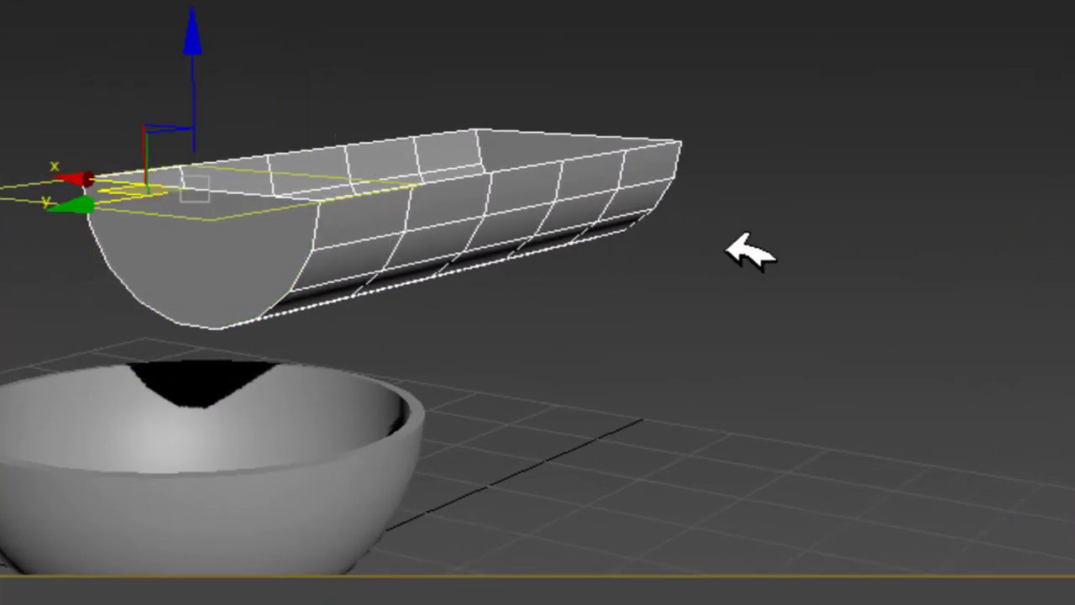
right_click(384, 158)
mouse_move(554, 464)
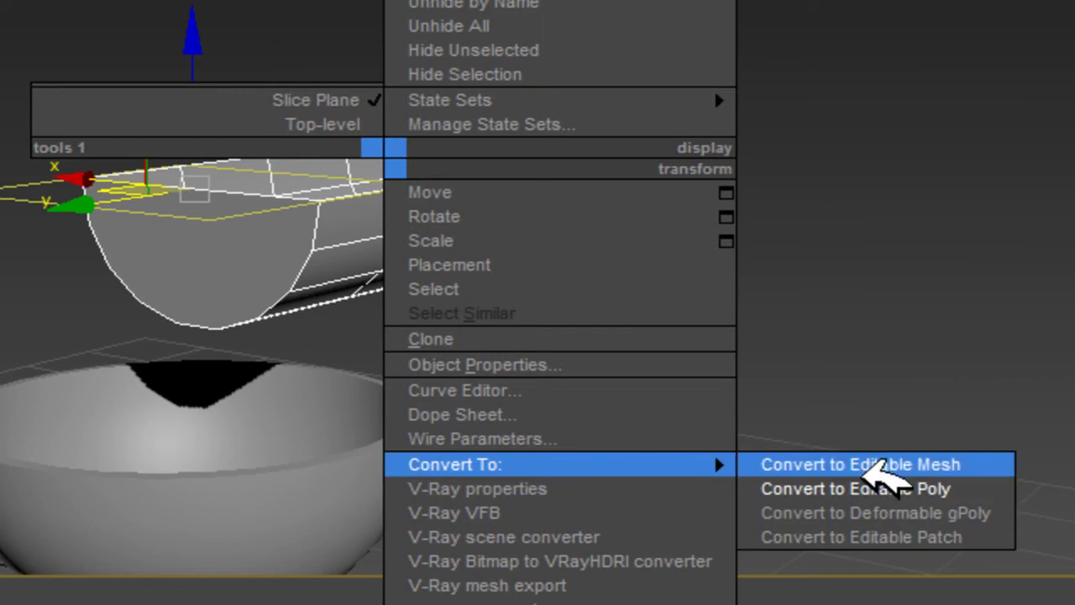
left_click(865, 489)
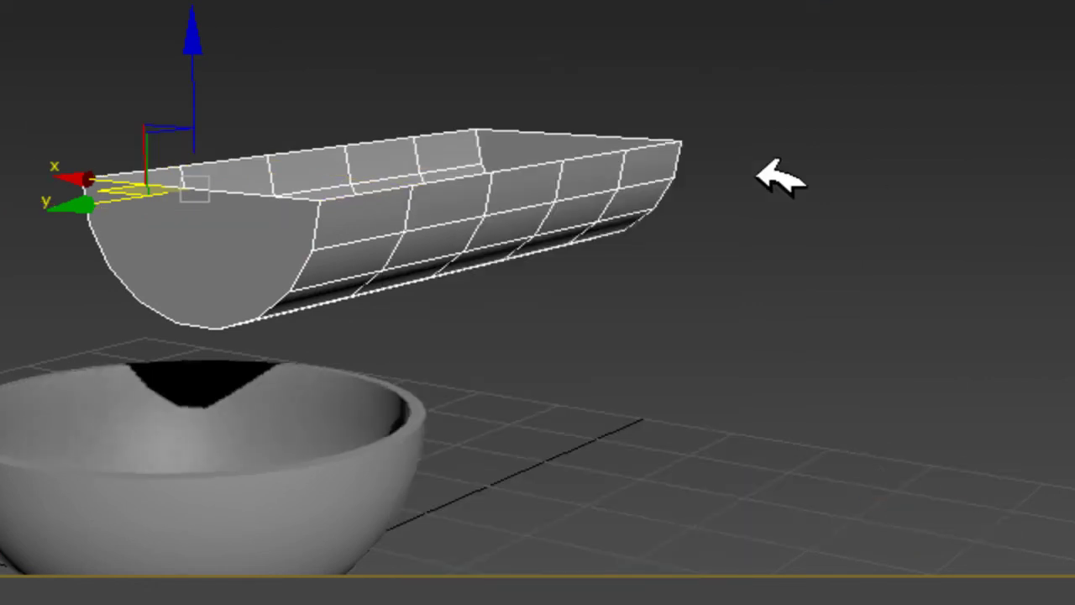
- Delete both end-cap polygons of the trough in Polygon mode
key("4")
left_click(559, 129)
left_click(211, 235, "ctrl")
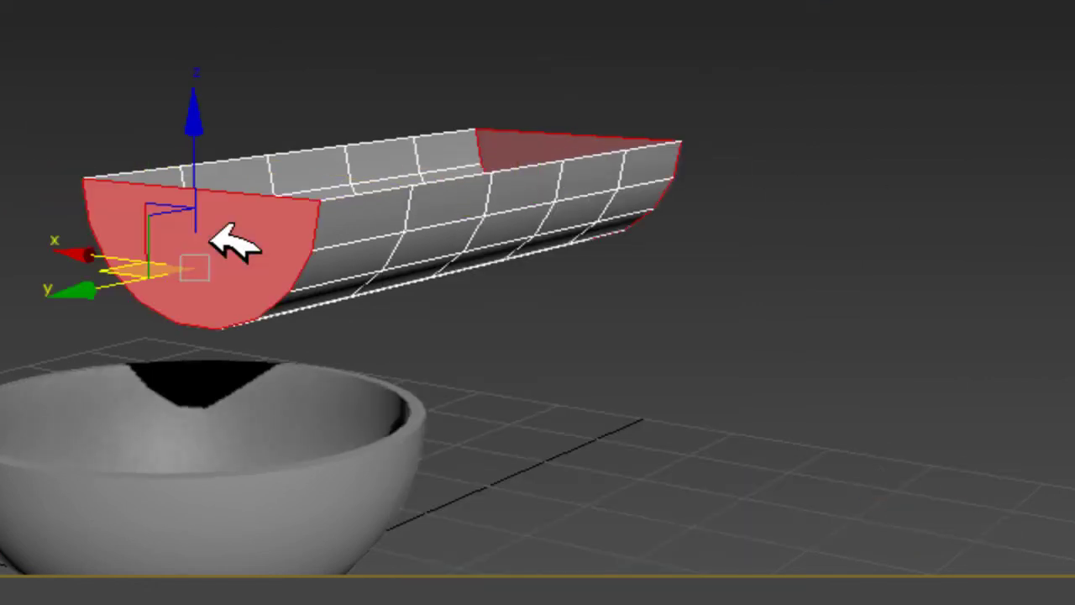
key("Delete")
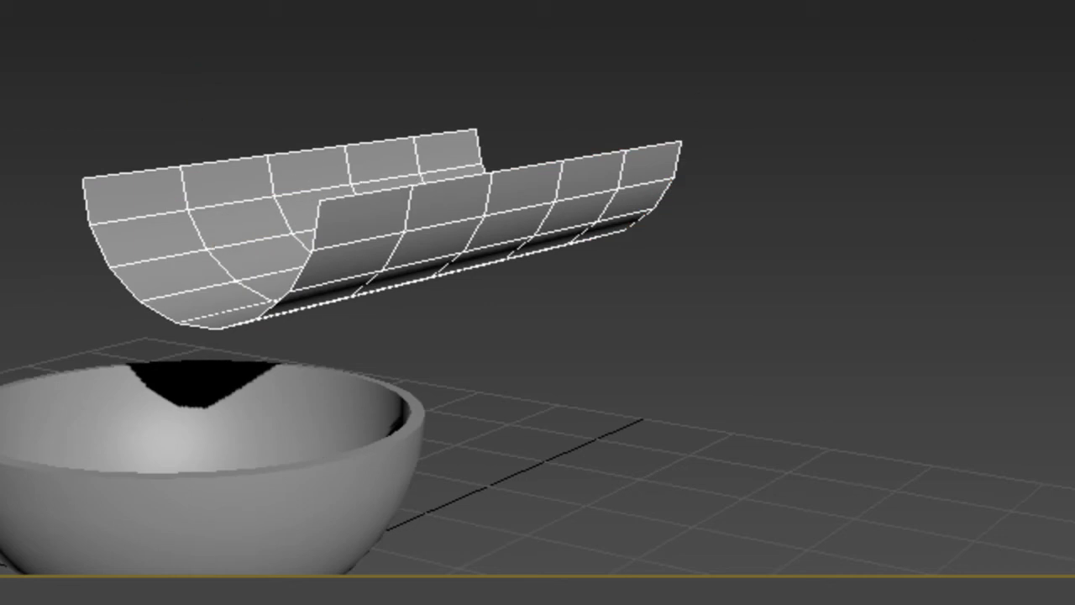
key("1")
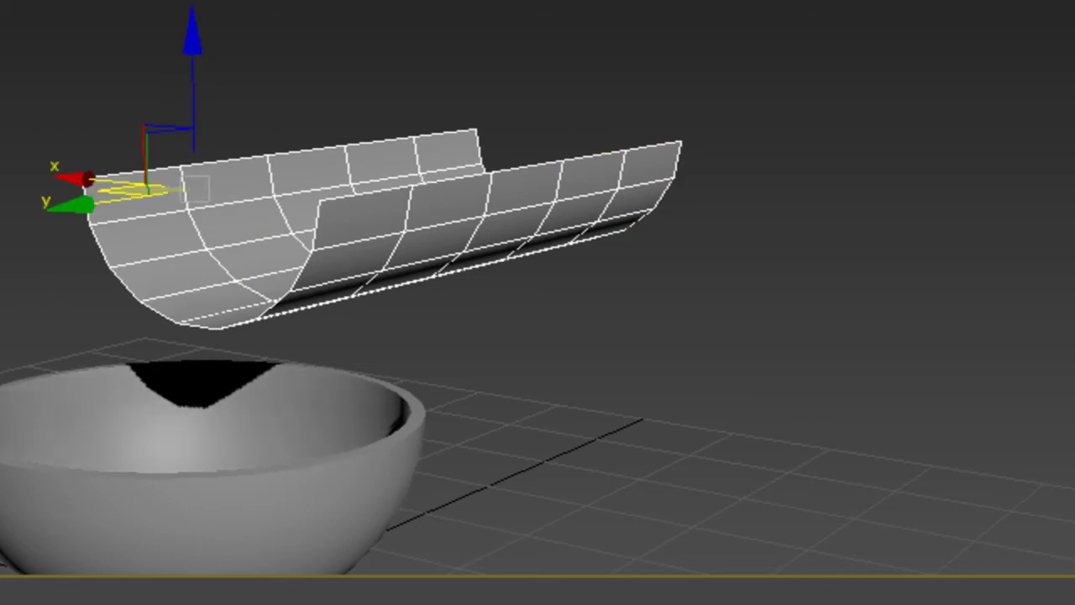
- Move the half-pipe right and down, then tilt it about 13° to slope toward the bowl
key("f")
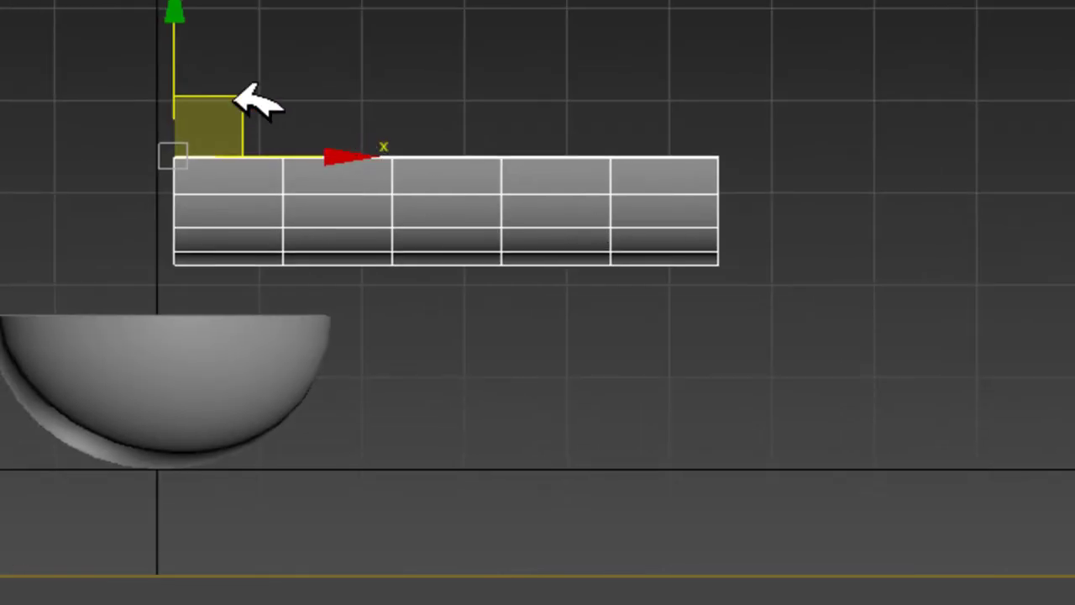
left_click_drag(237, 92, 319, 134)
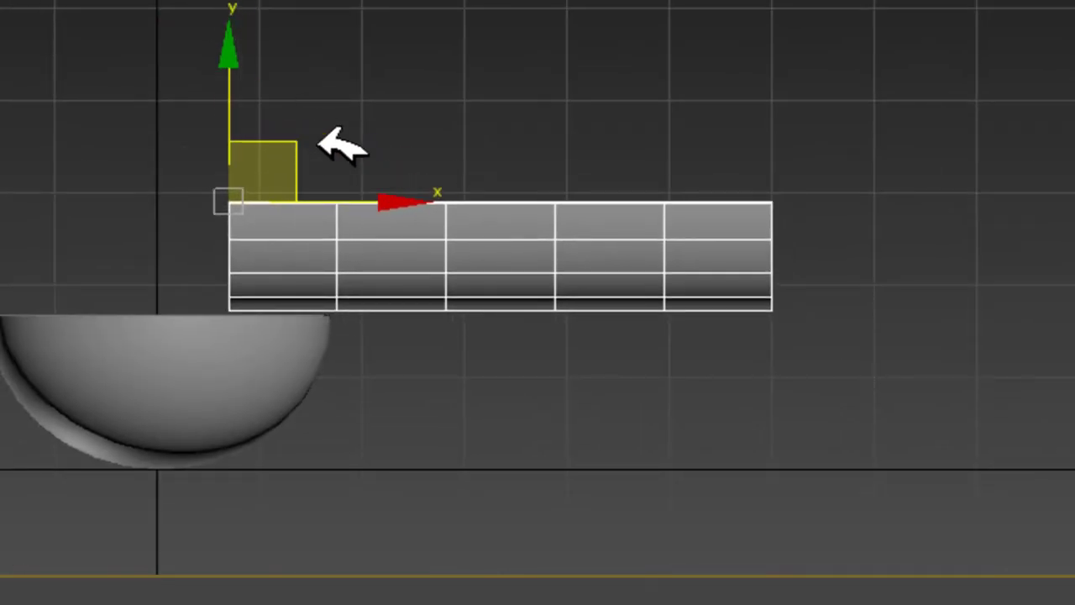
key("e")
left_click_drag(372, 106, 353, 101)
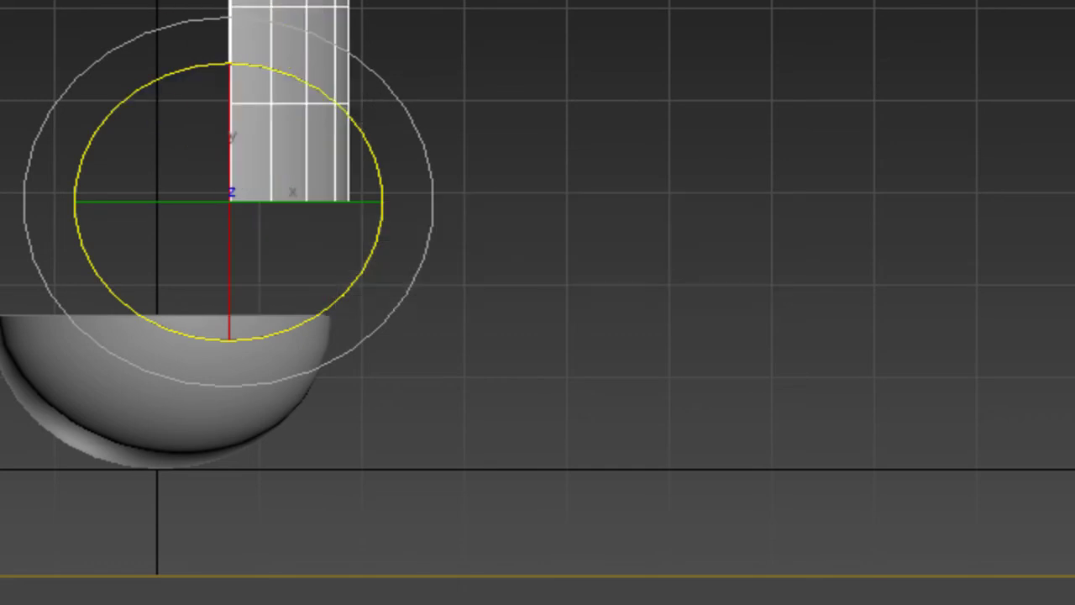
key("ctrl+z")
left_click_drag(393, 137, 336, 105)
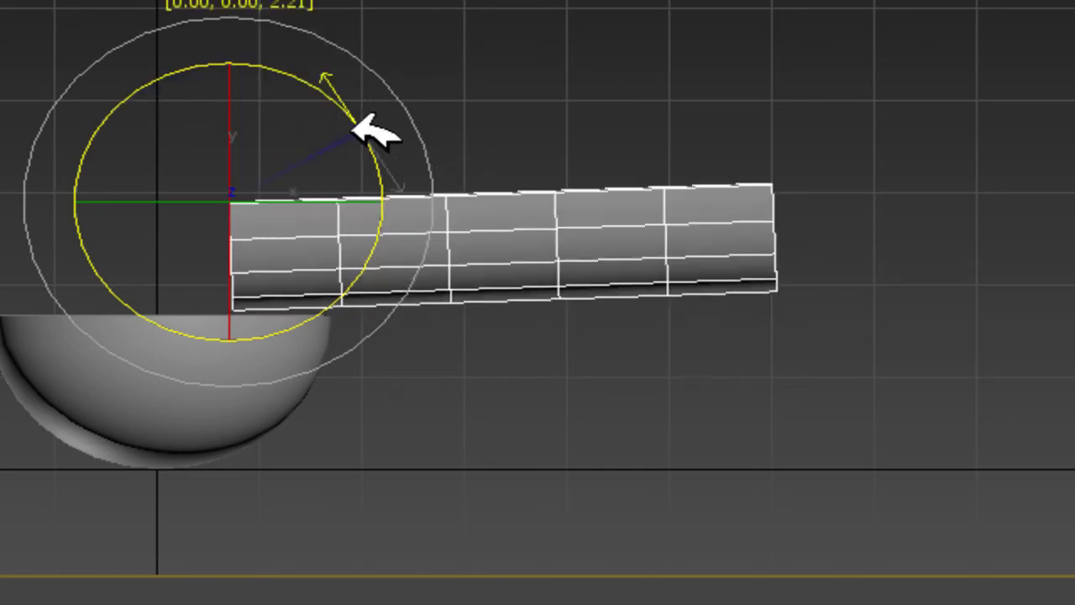
key("w")
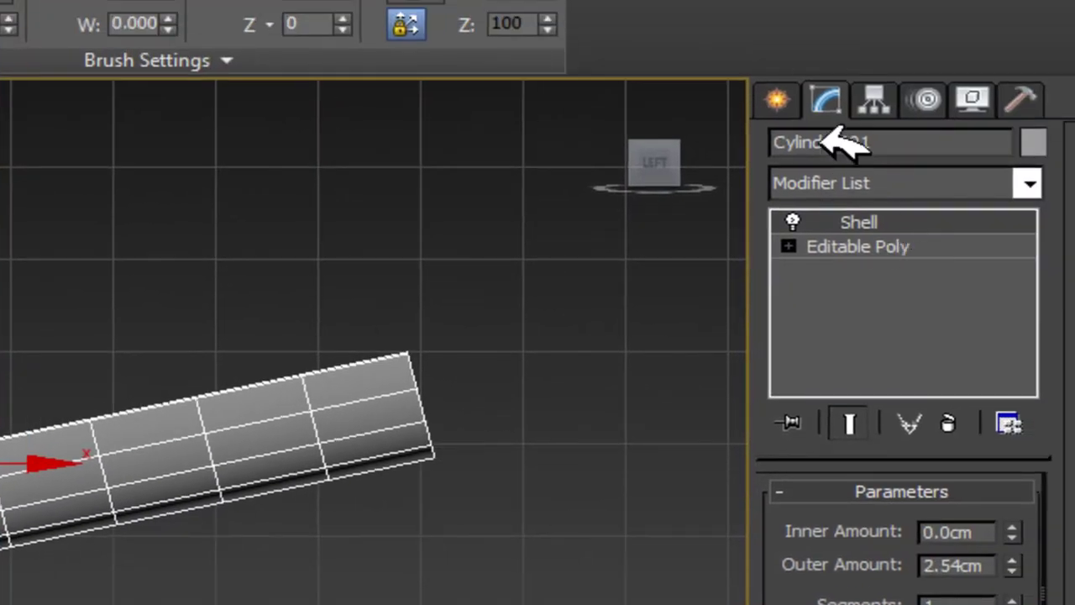
- Draw a small sphere above the chute and Shift-clone it into three spheres
left_click(778, 99)
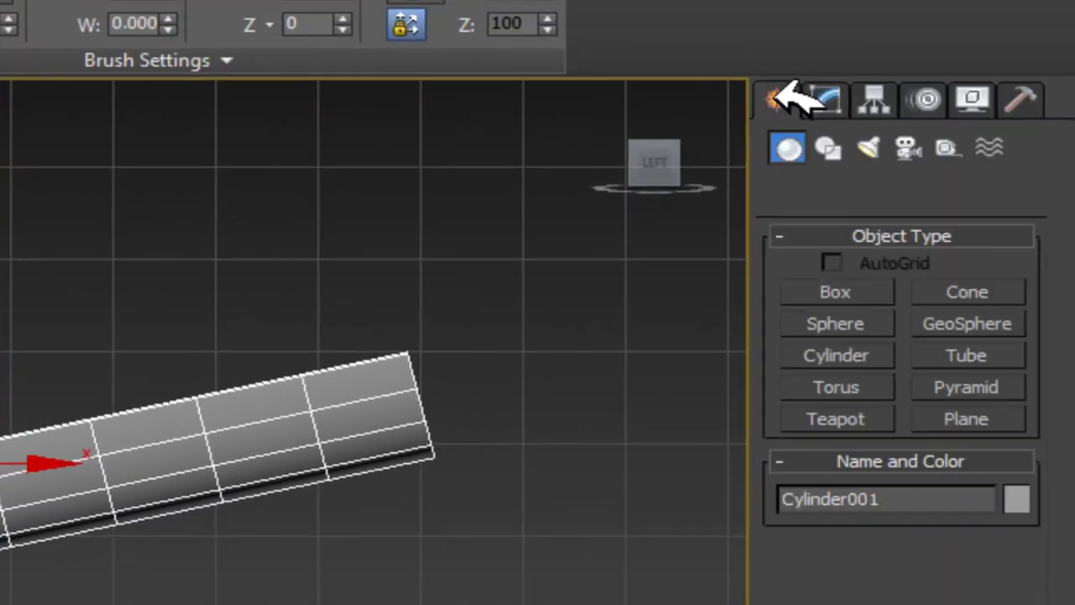
left_click(840, 324)
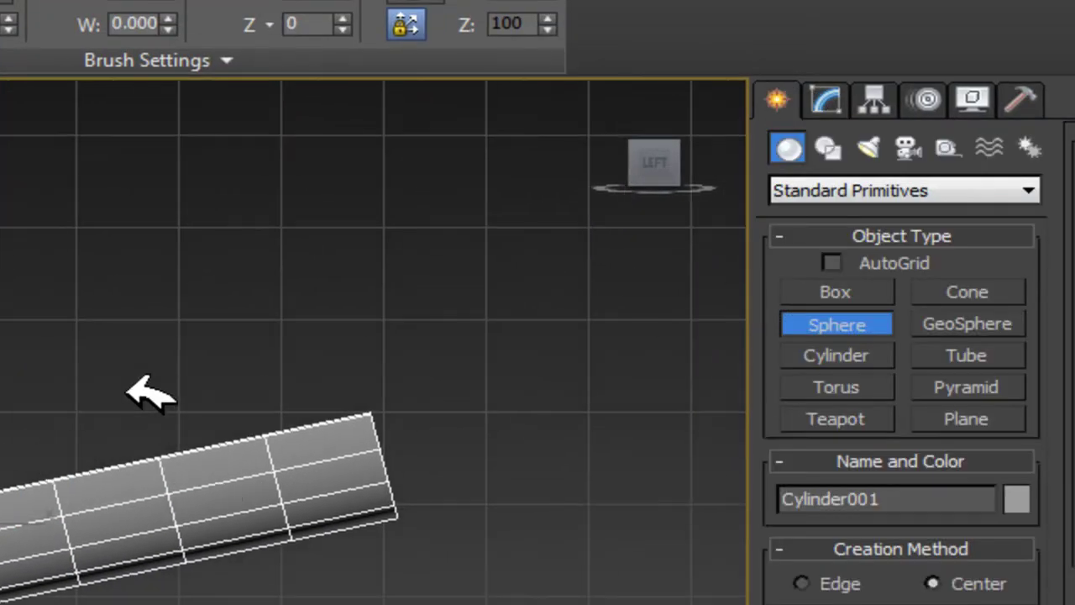
left_click_drag(109, 366, 122, 370)
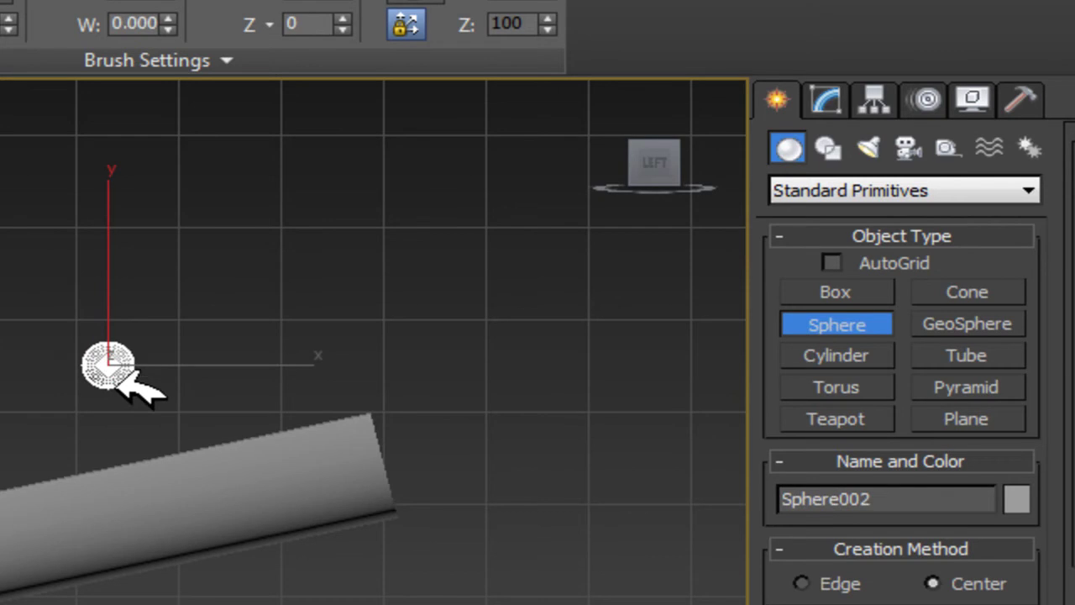
right_click(122, 370)
left_click_drag(201, 323, 269, 295, "shift")
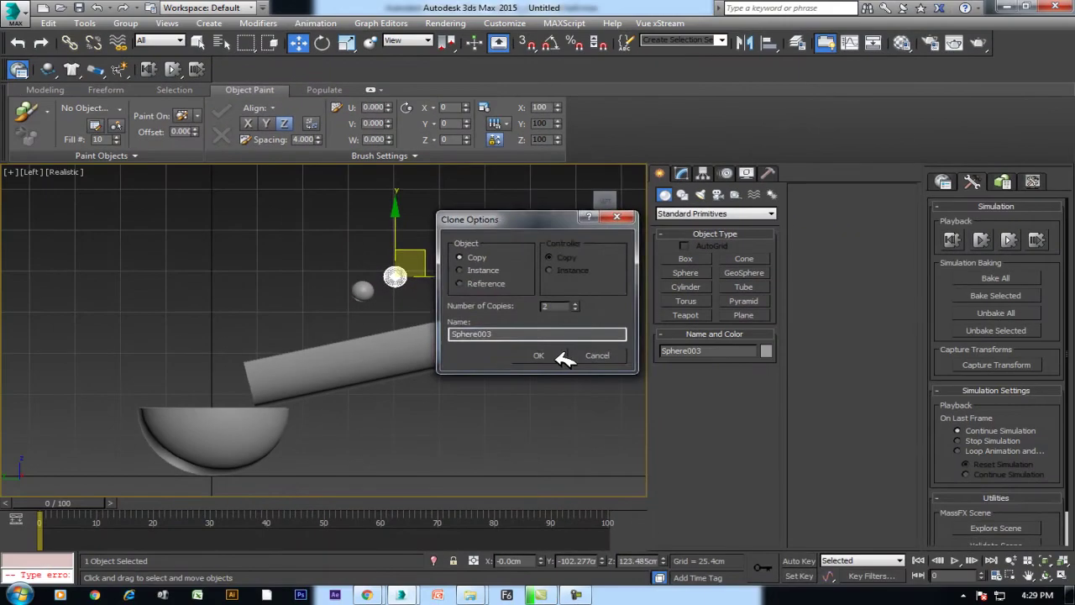
left_click(553, 358)
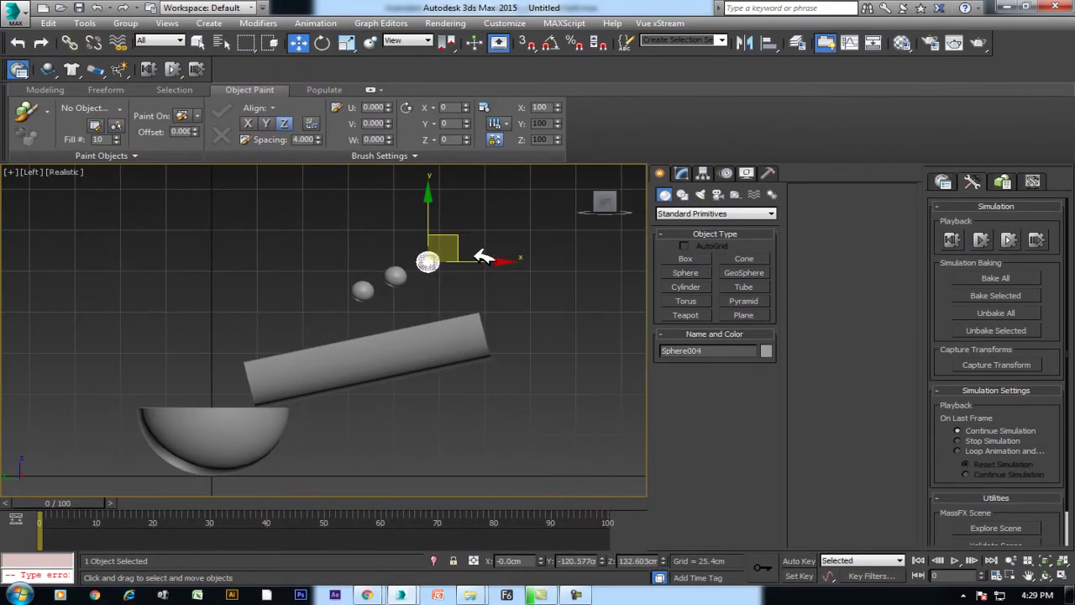
- Orbit the perspective view to see the chute tilting over the bowl
key("p")
left_click(1045, 575)
mouse_move(367, 367)
left_mouse_down()
mouse_move(475, 372)
mouse_move(454, 375)
mouse_move(388, 260)
left_mouse_up()
left_click_drag(358, 374, 312, 382)
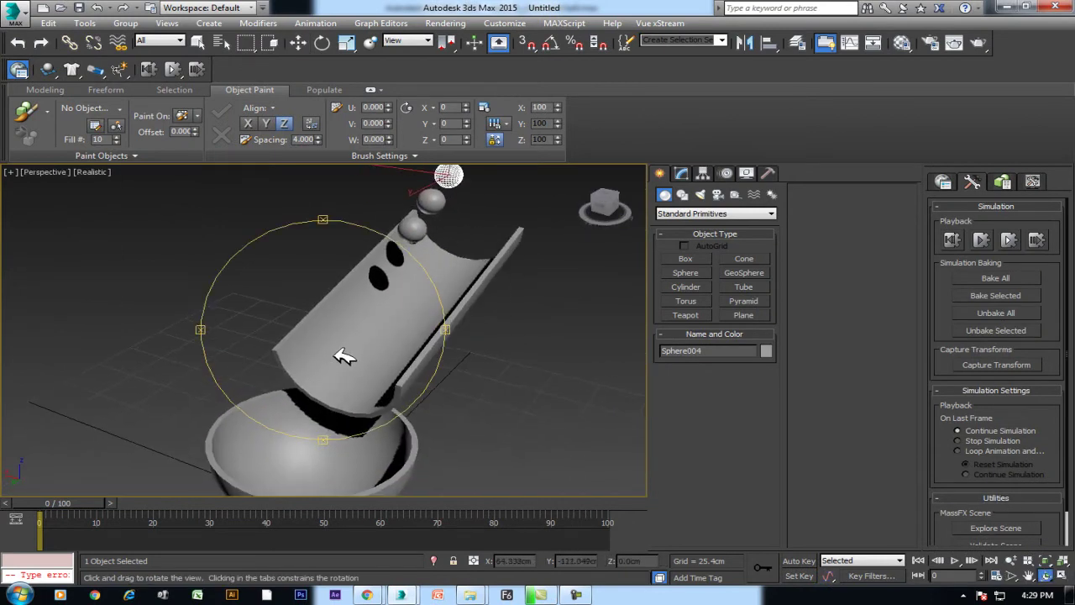
key("w")
middle_click_drag(356, 337, 336, 329)
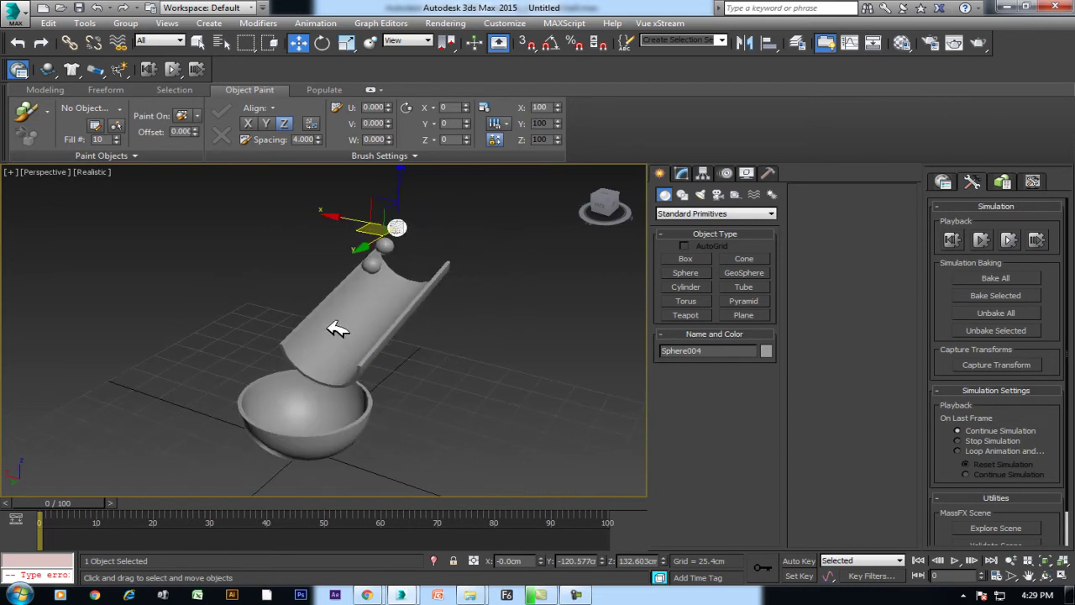
left_click(487, 353)
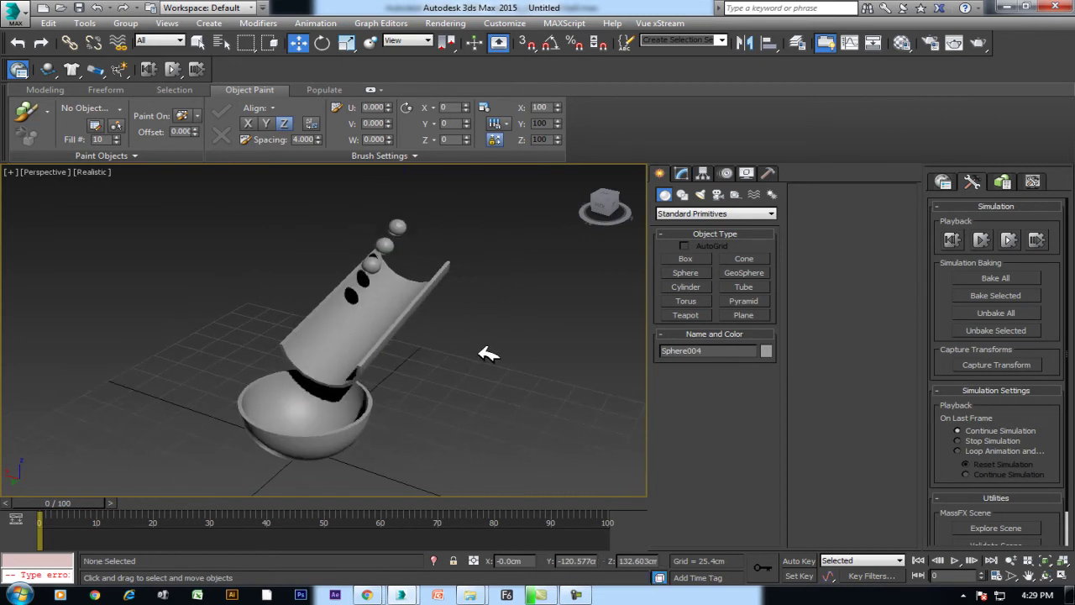
- Make Sphere001 a static MassFX rigid body with Shape Type set to Original
left_click(343, 440)
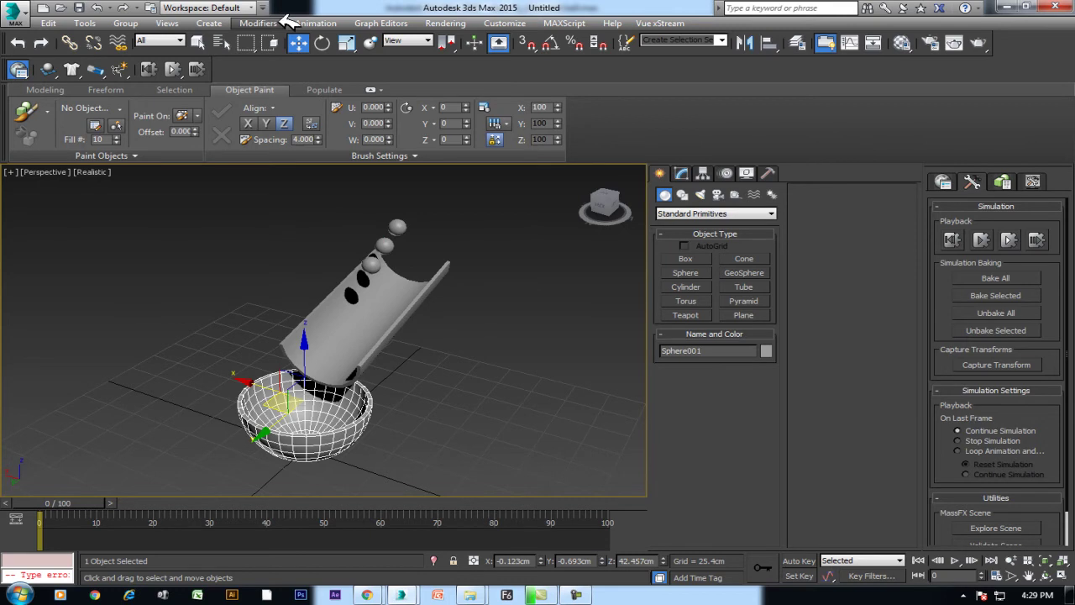
left_click(319, 24)
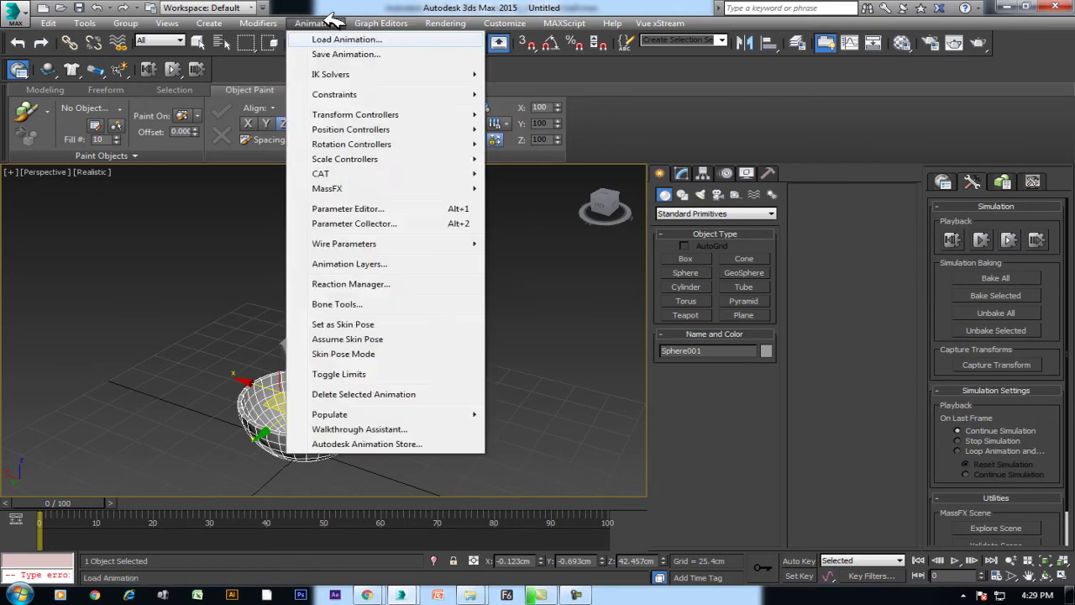
mouse_move(168, 424)
mouse_move(472, 424)
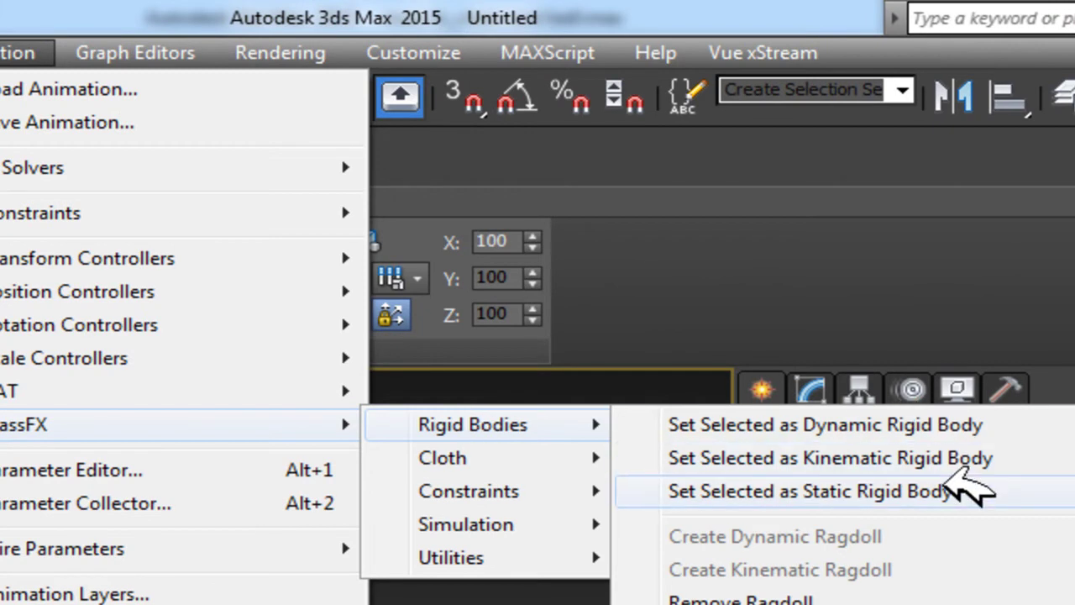
left_click(953, 485)
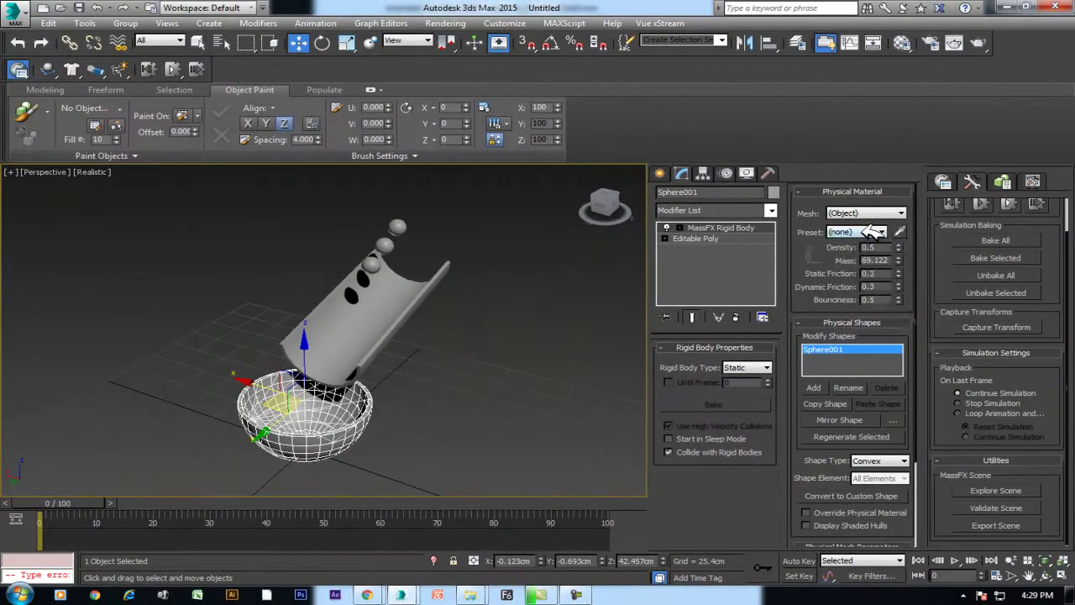
left_click(873, 231)
left_click(873, 231)
left_click(873, 231)
left_click(873, 231)
left_click(903, 462)
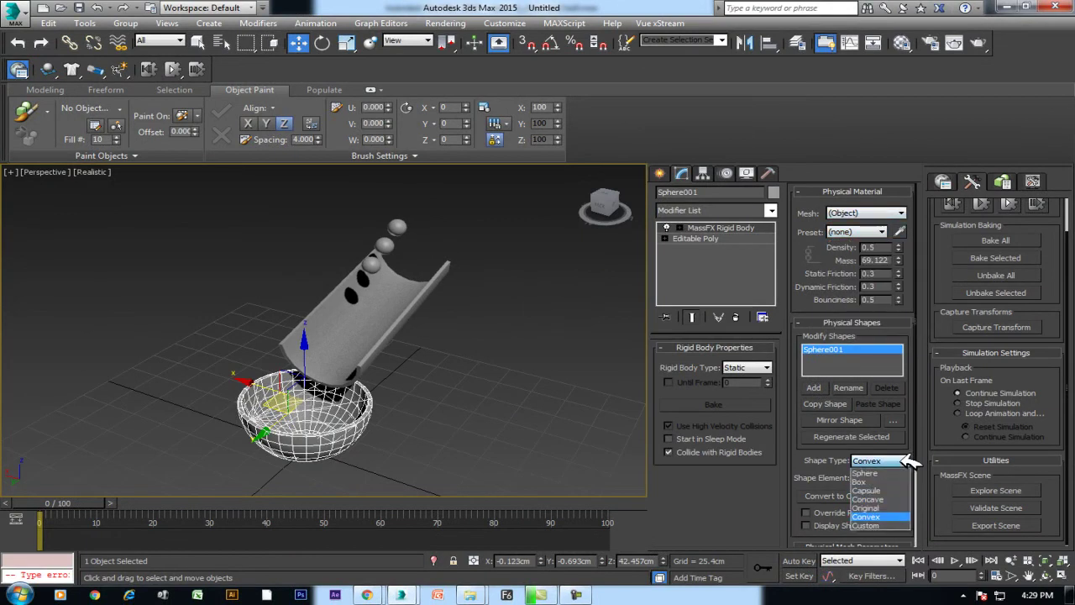
left_click(897, 507)
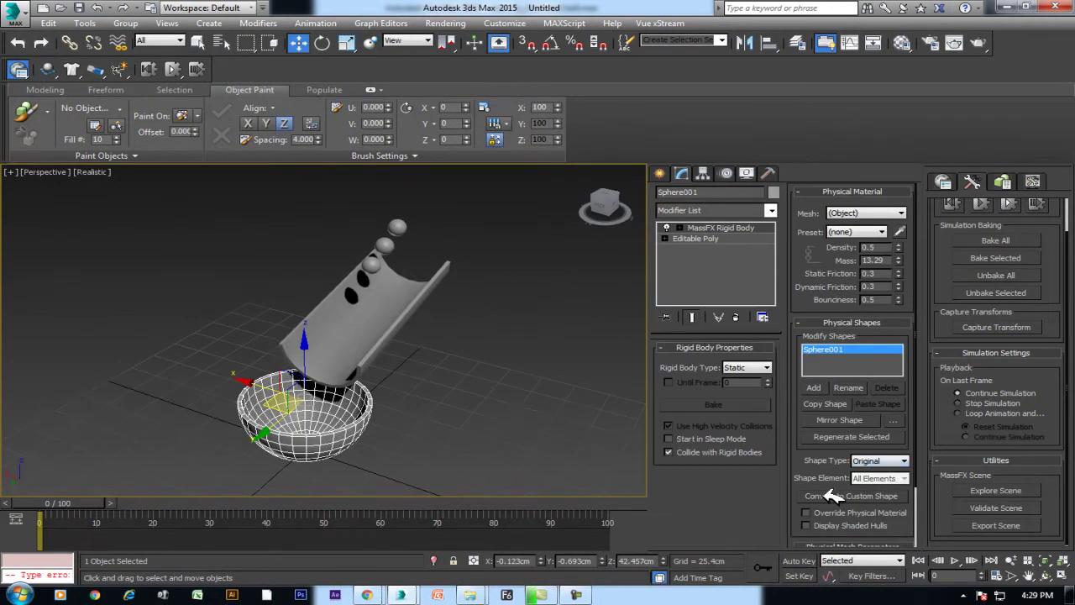
left_click(412, 321)
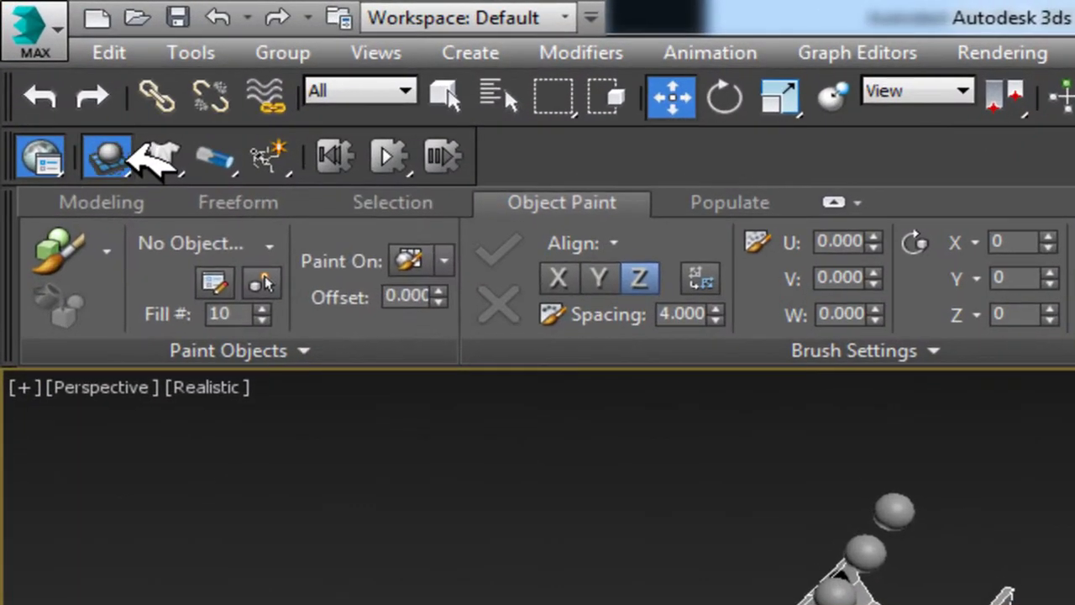
- Make Cylinder001 a static rigid body from the MassFX toolbar with Shape Type Original
left_click(52, 69)
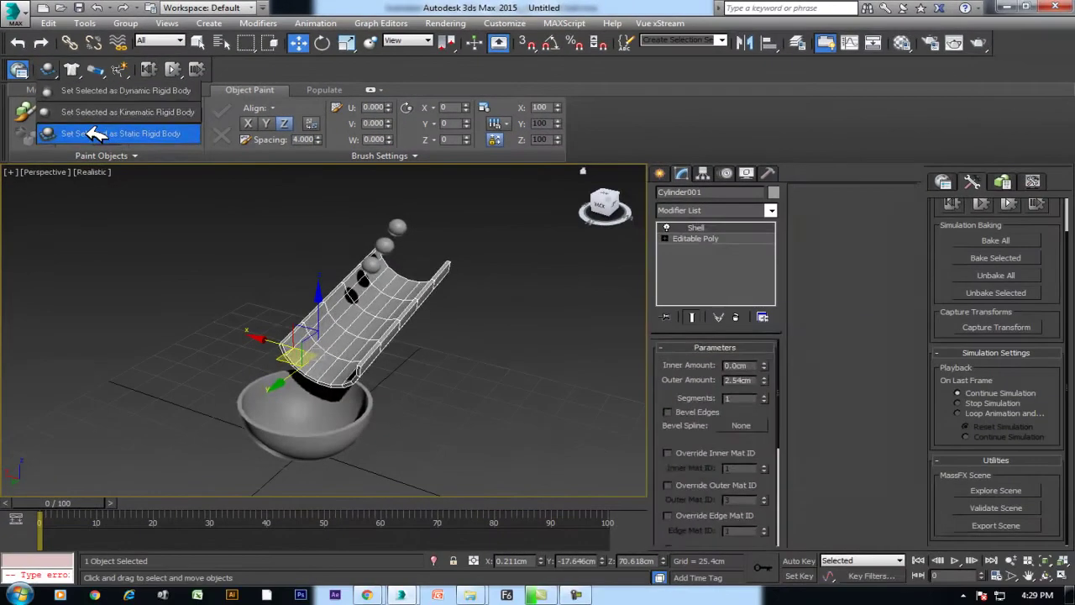
left_click(117, 175)
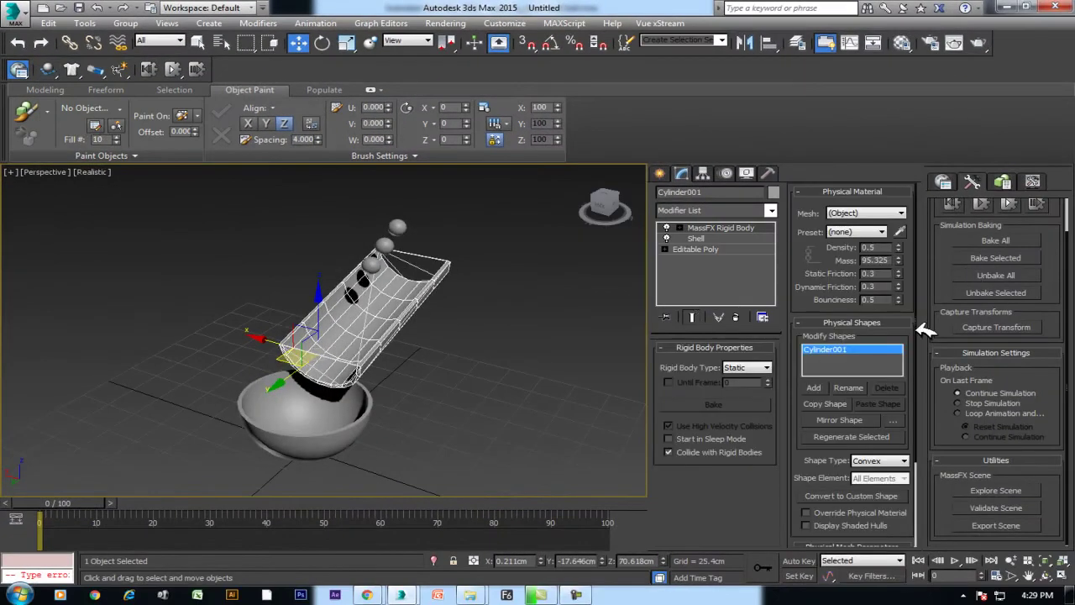
left_click(873, 231)
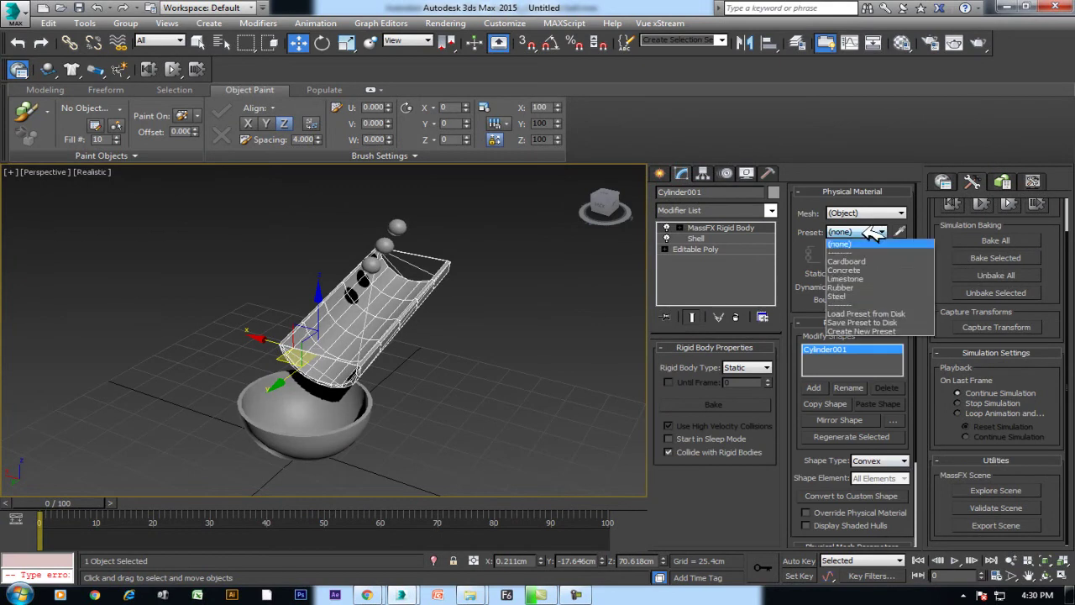
left_click(892, 466)
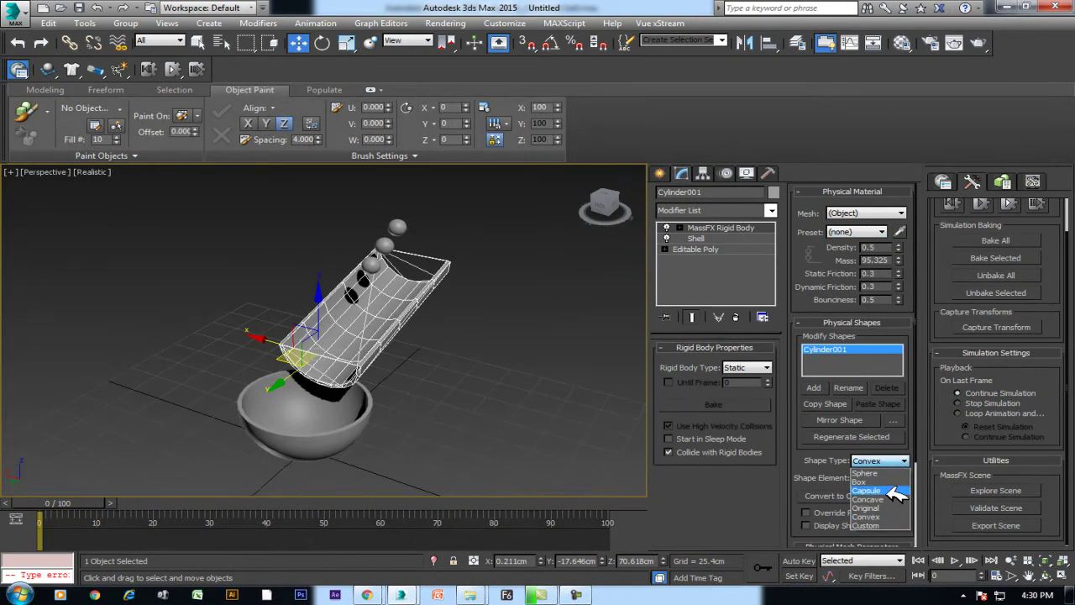
left_click(900, 507)
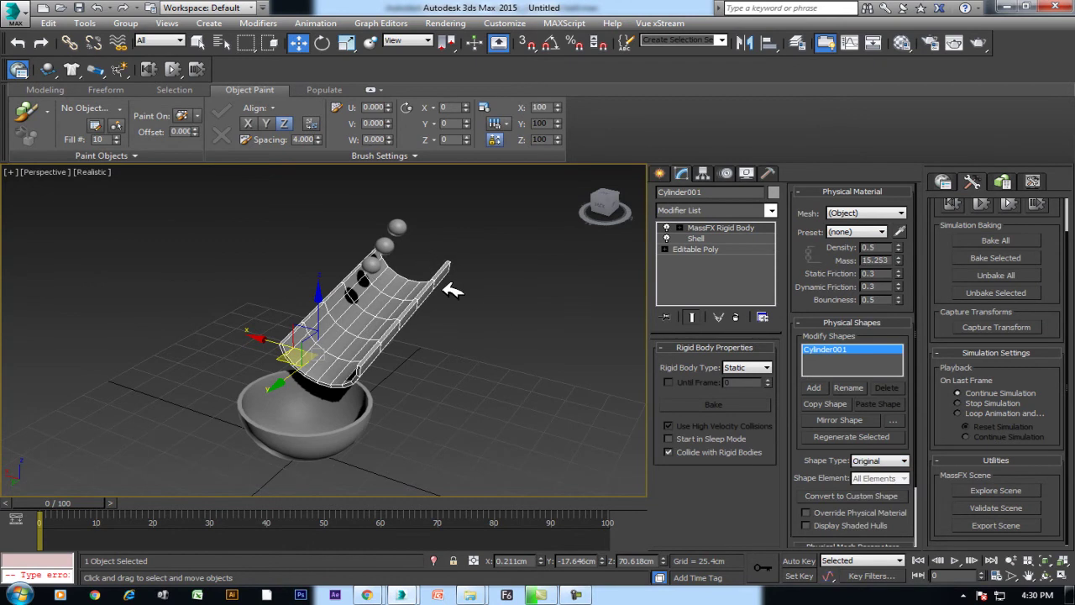
middle_click_drag(503, 367, 443, 319)
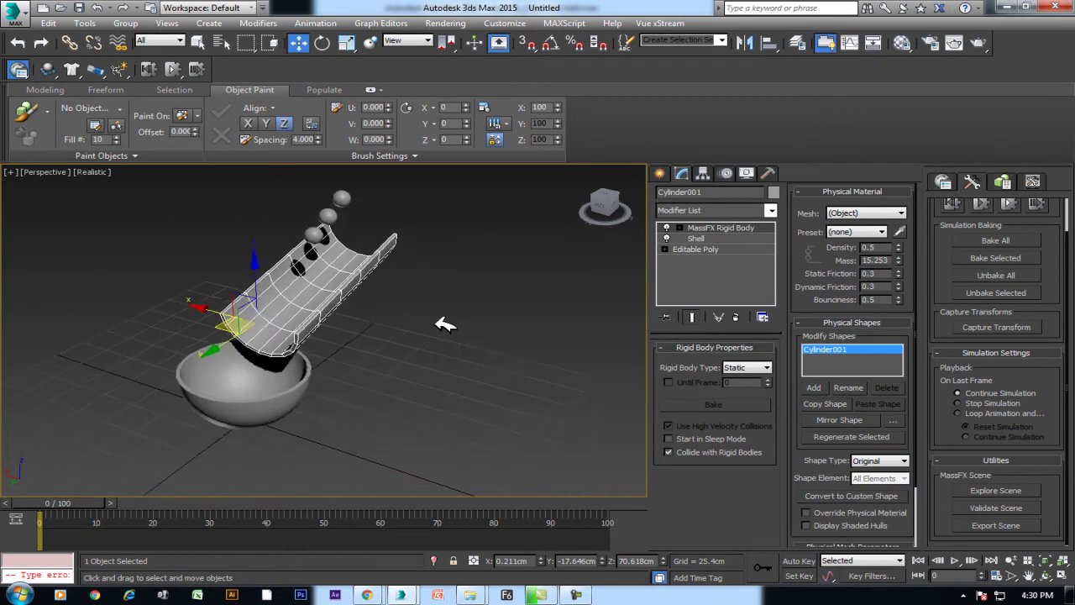
- In four-viewport layout, select the three small spheres in Left view and make them Dynamic Rigid Bodies
left_click(1063, 576)
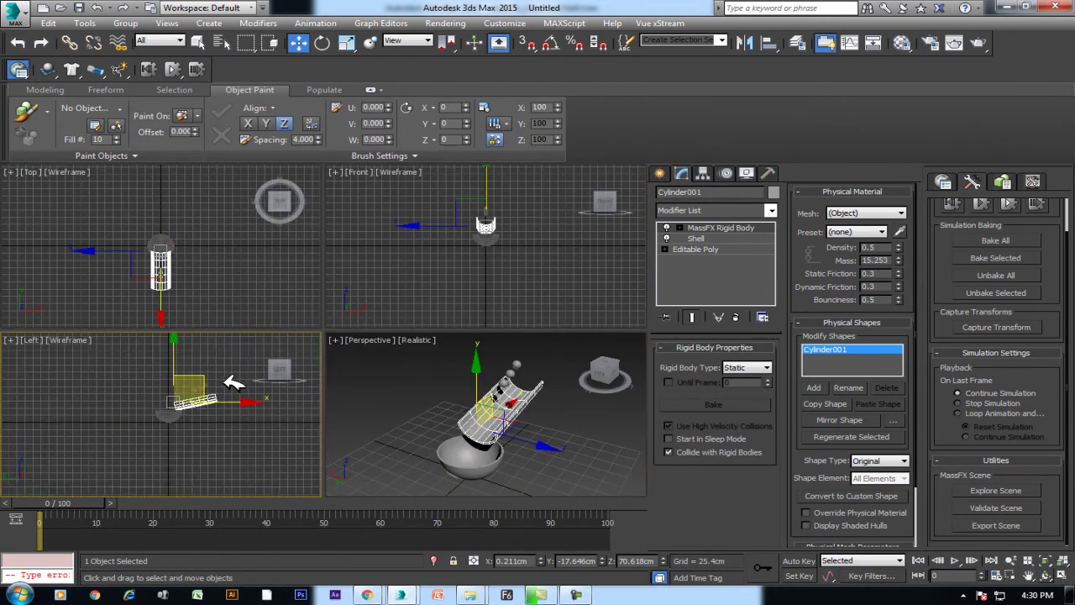
middle_click_drag(240, 383, 168, 386)
left_click_drag(146, 403, 136, 399)
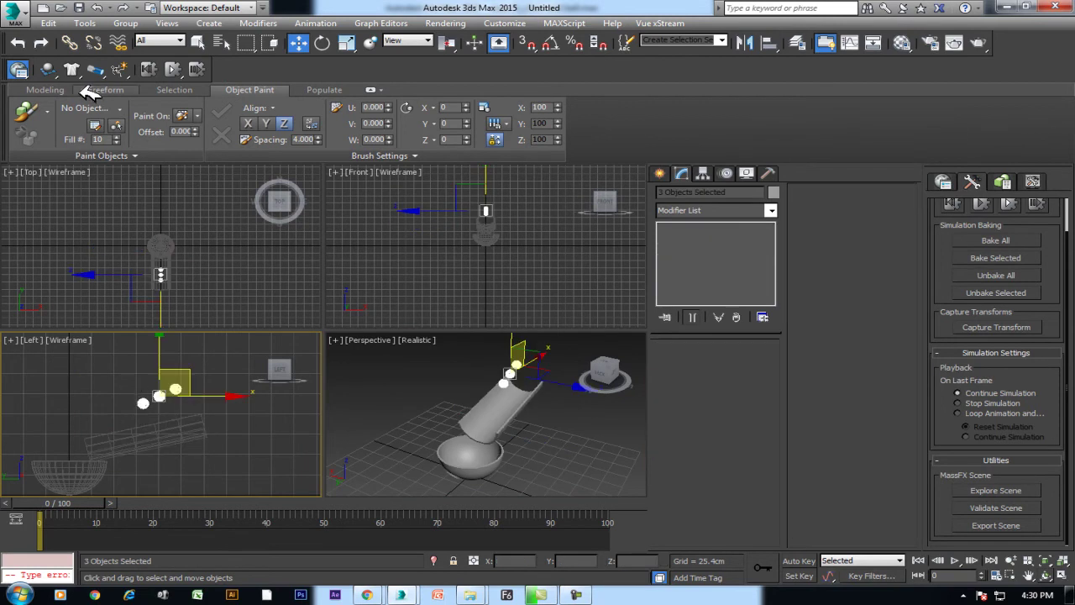
left_click_drag(63, 69, 125, 90)
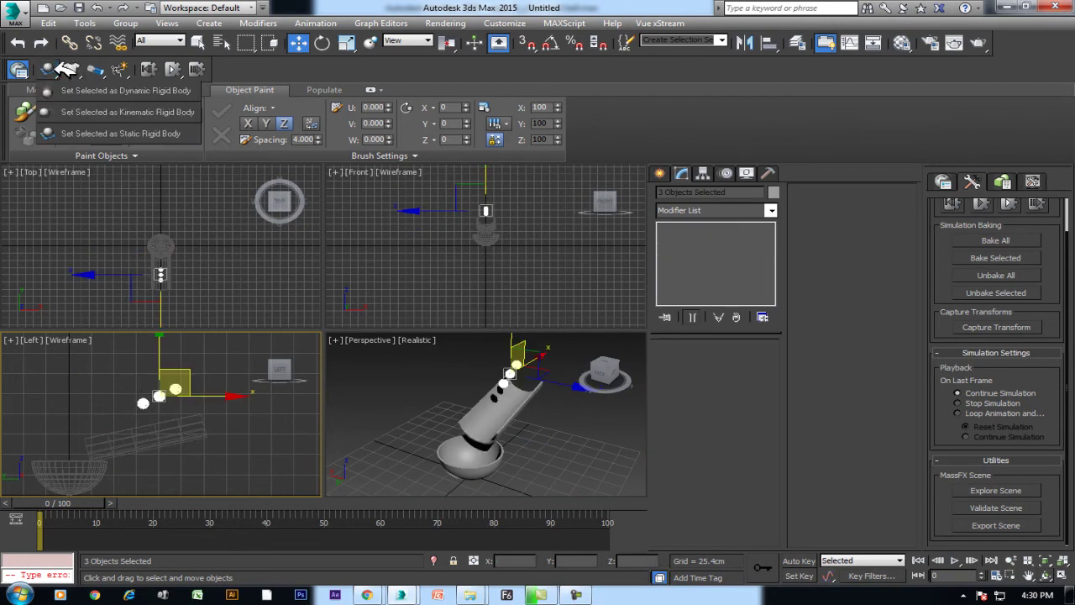
left_click(124, 90)
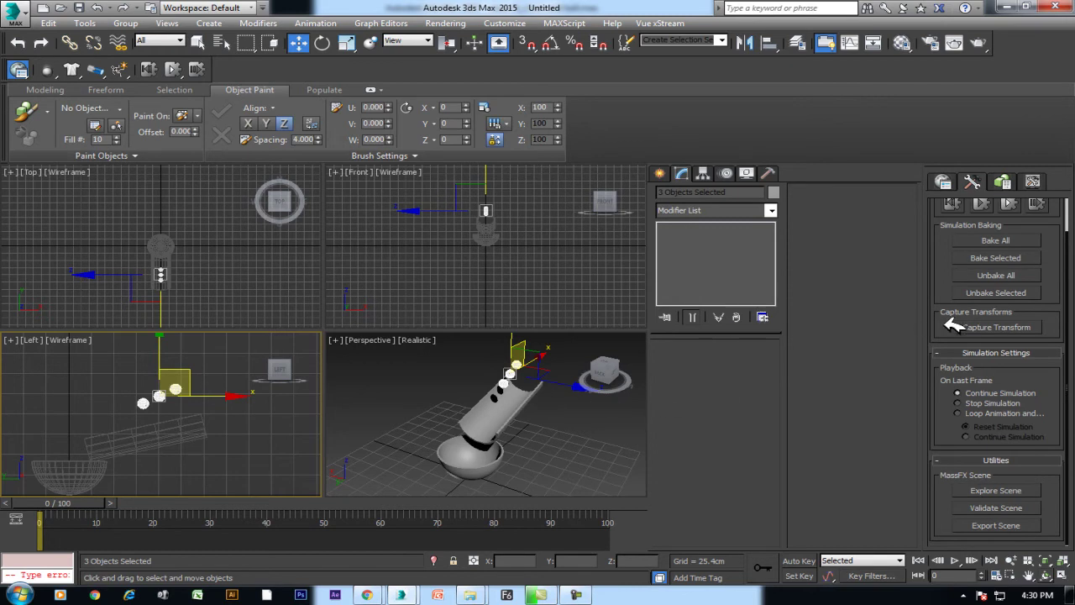
- Give the spheres a Concave physics mesh with Max Verts 256 and generate it
left_click_drag(945, 294, 924, 470)
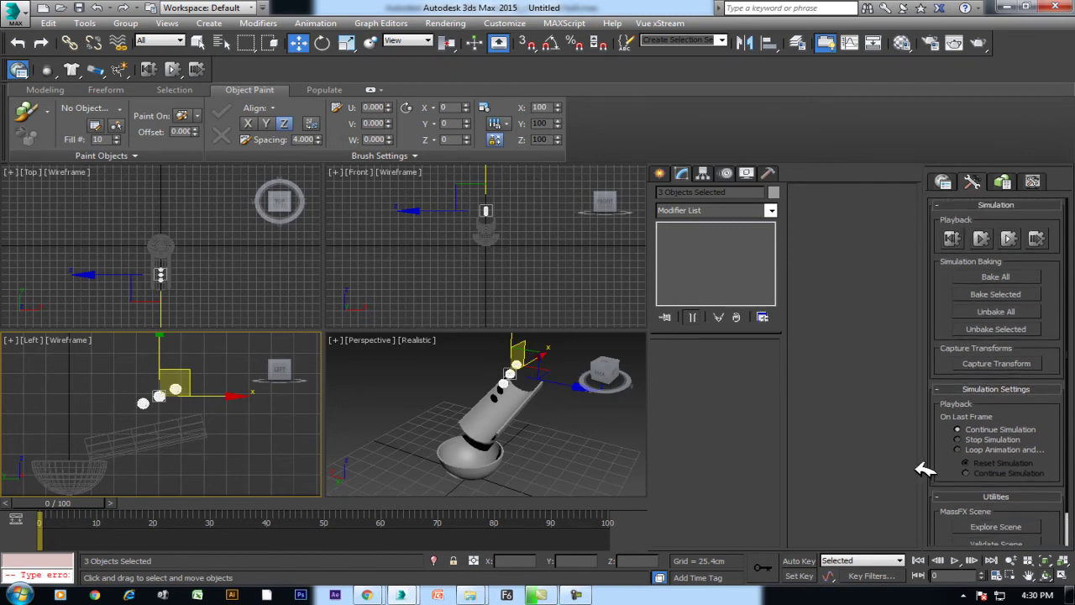
left_click(1008, 181)
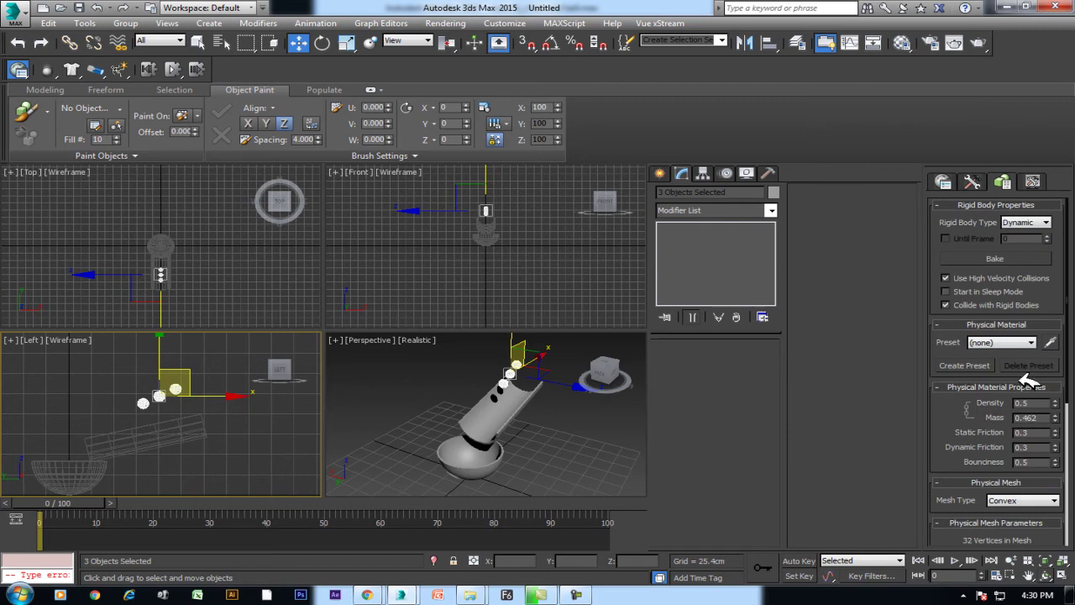
left_click(1048, 502)
left_click(1004, 547)
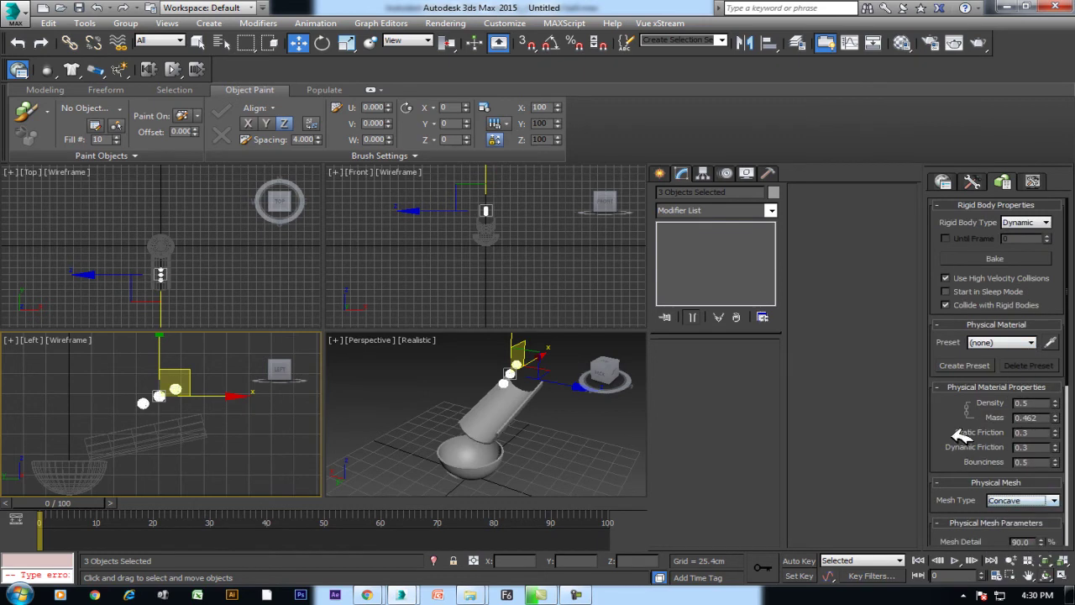
left_click_drag(962, 437, 966, 330)
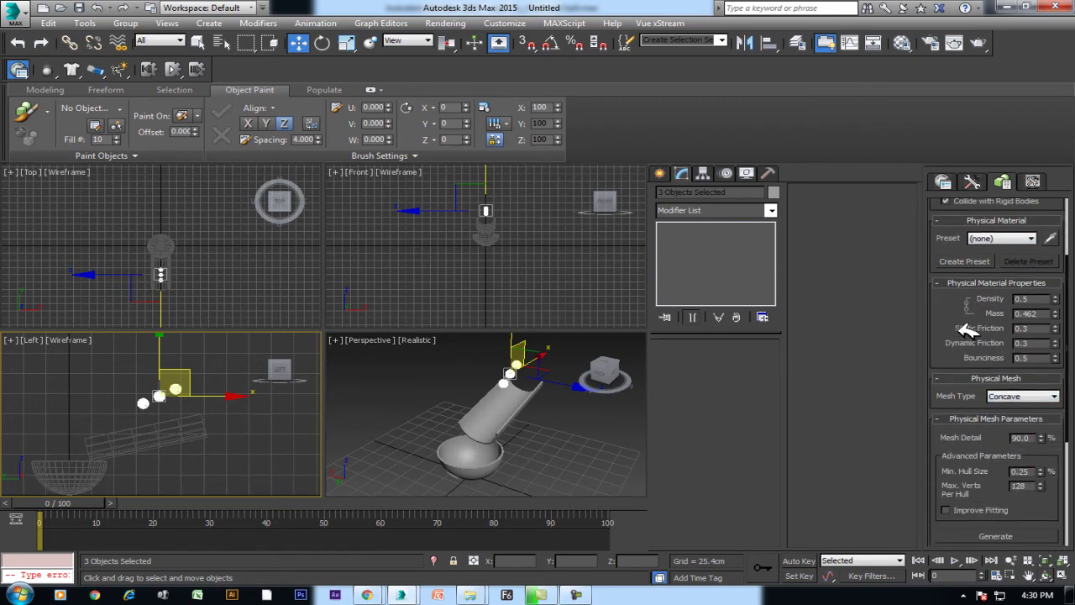
left_click(1041, 483)
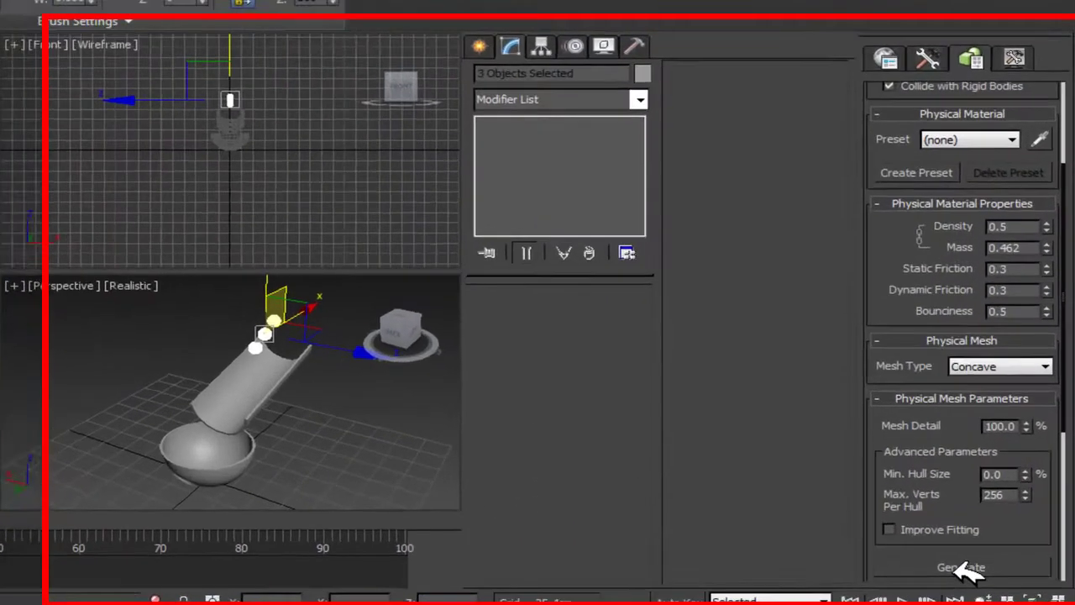
left_click(995, 536)
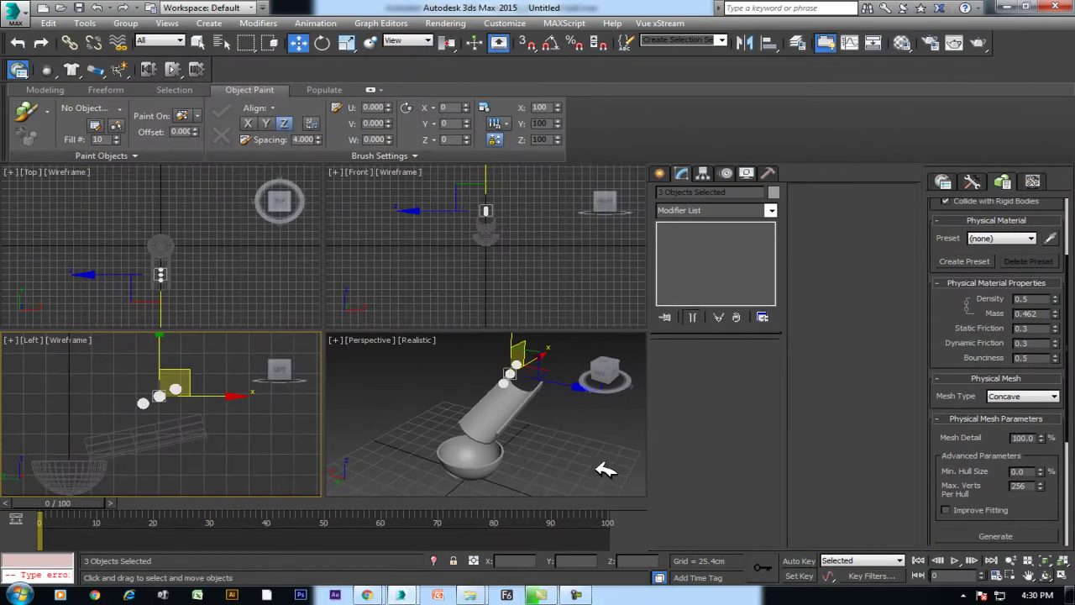
scroll(551, 412, "up", 3)
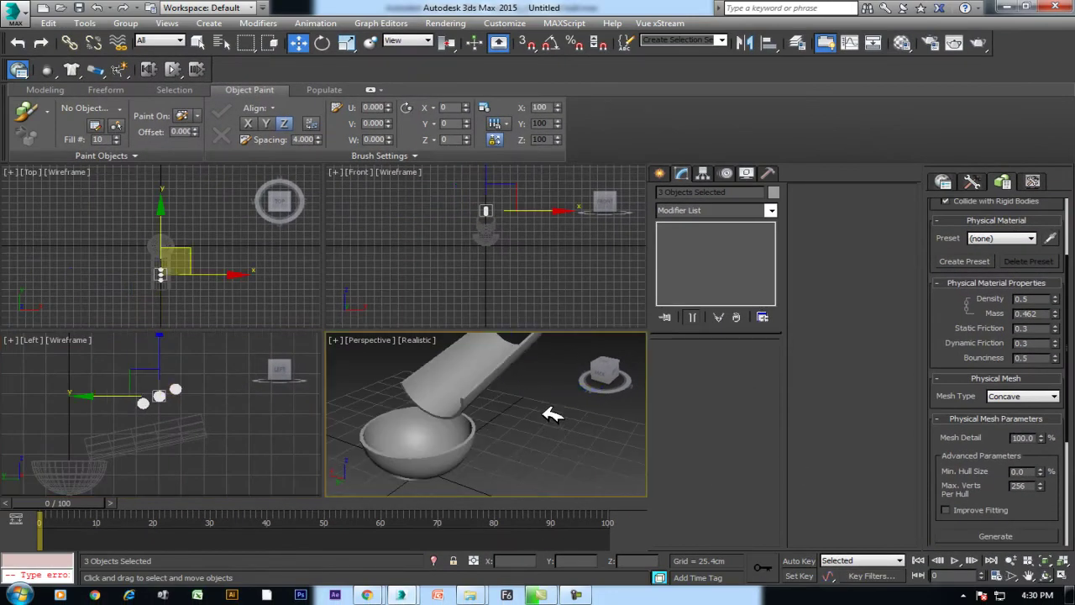
key("alt+w")
scroll(538, 436, "down", 3)
middle_click_drag(517, 454, 483, 422)
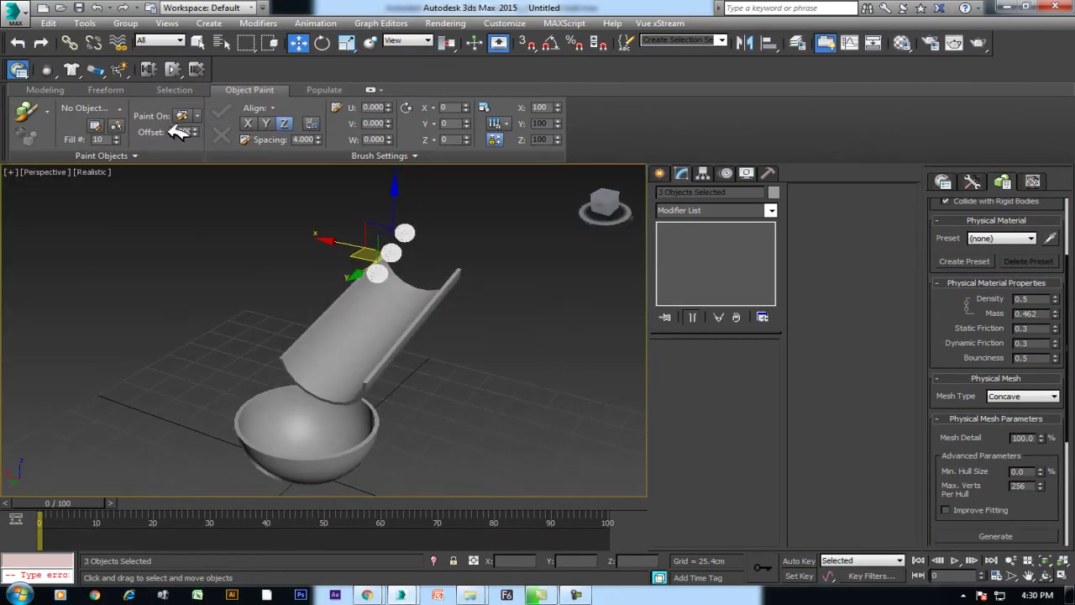
- Test-run the MassFX simulation, reset it, and select the top sphere, Sphere004
left_click(174, 69)
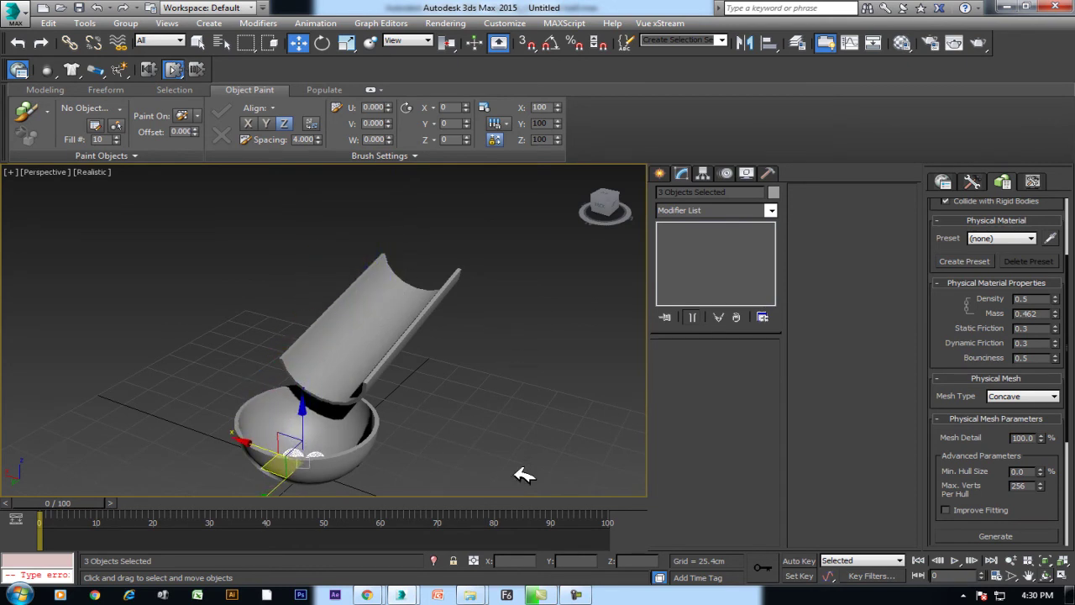
left_click(151, 70)
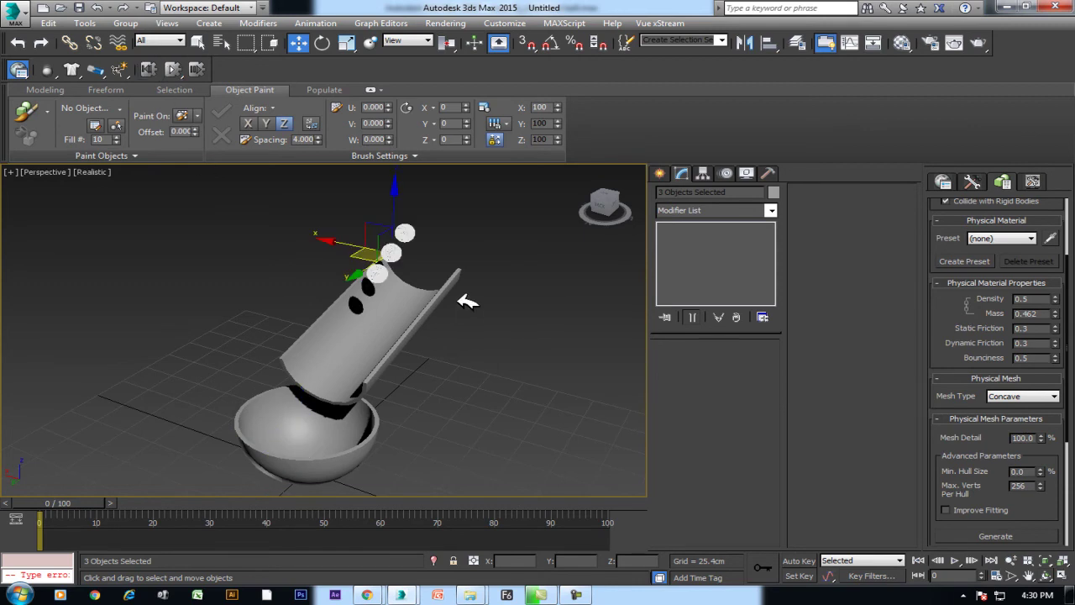
left_click(407, 233)
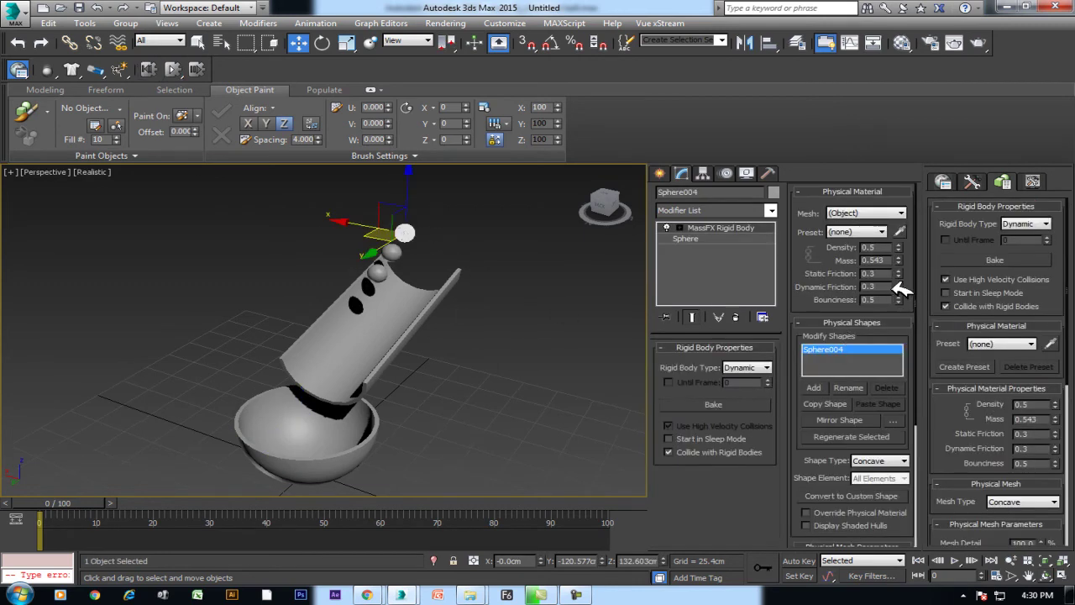
- Set Sphere004's bounciness to 1.0, test and reset the simulation, then raise Sphere002's density
left_click_drag(898, 295, 911, 71)
left_click(175, 68)
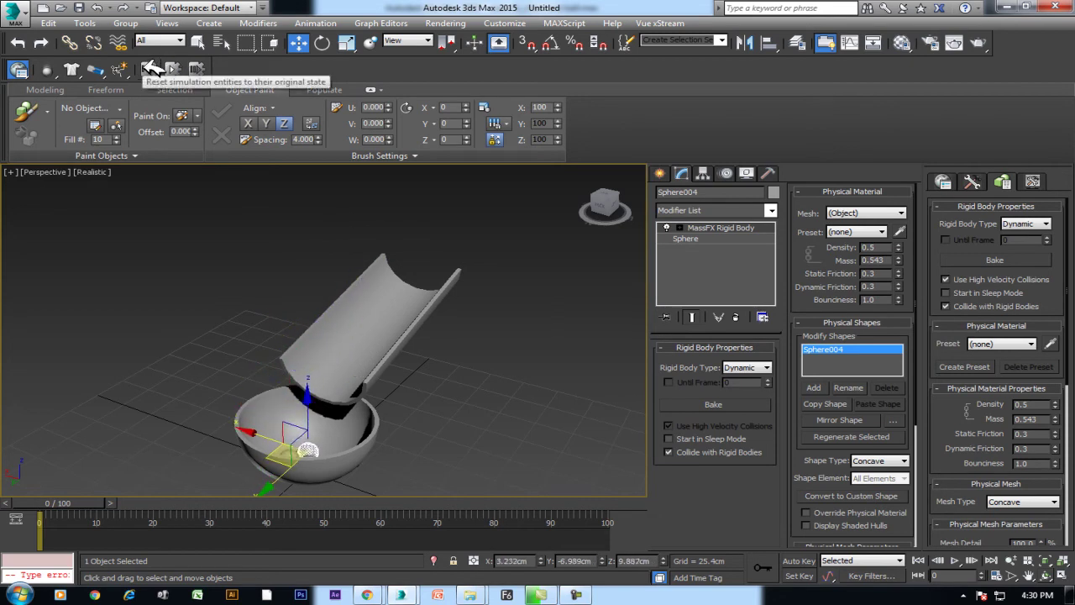
left_click(148, 69)
left_click(387, 275)
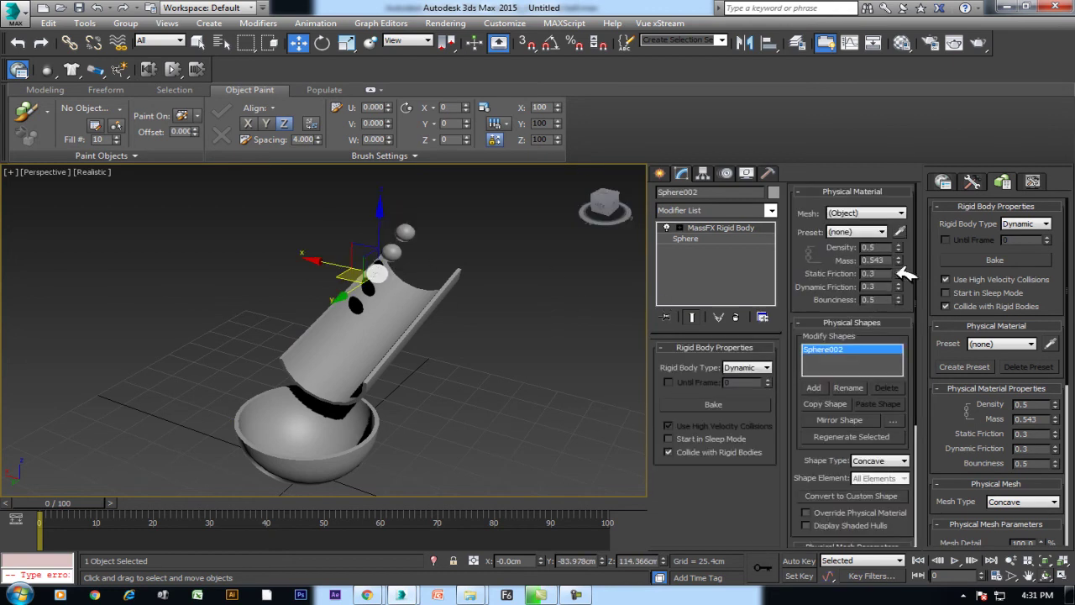
left_click_drag(899, 261, 903, 179)
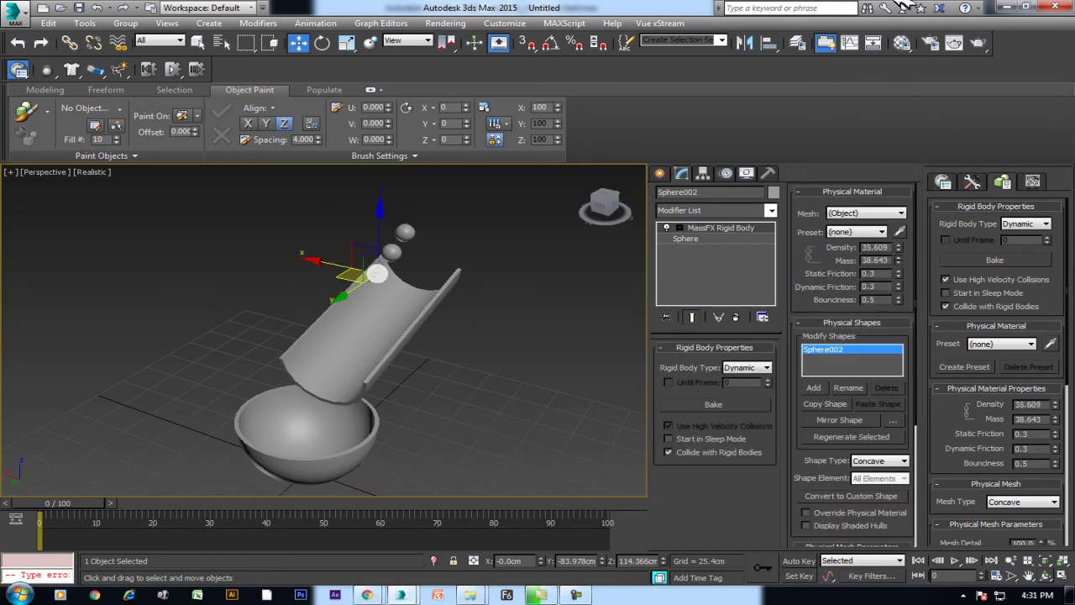
type("1000")
left_click(174, 71)
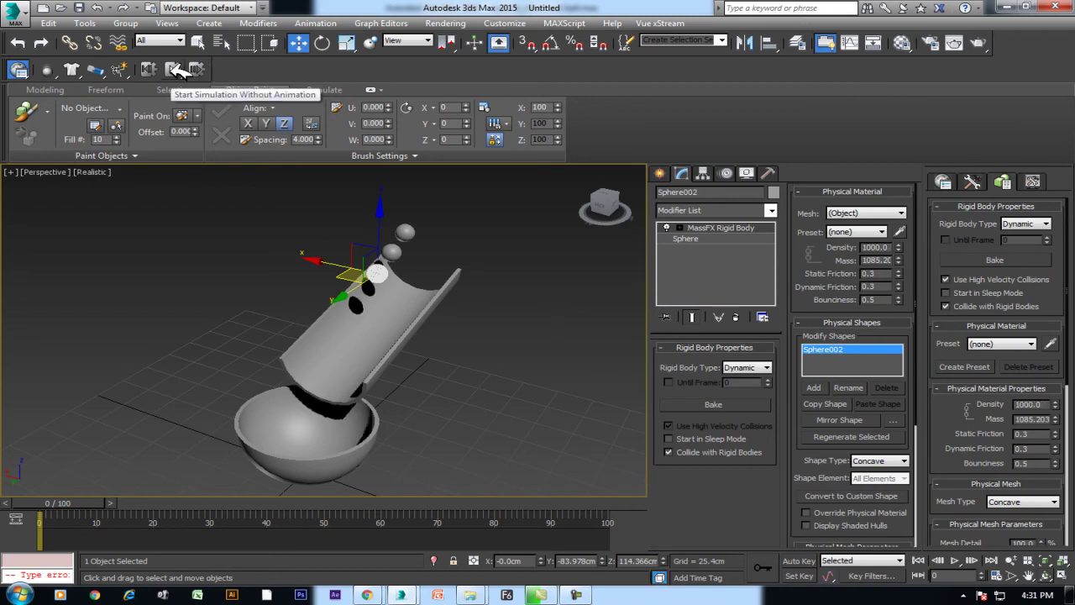
left_click(174, 71)
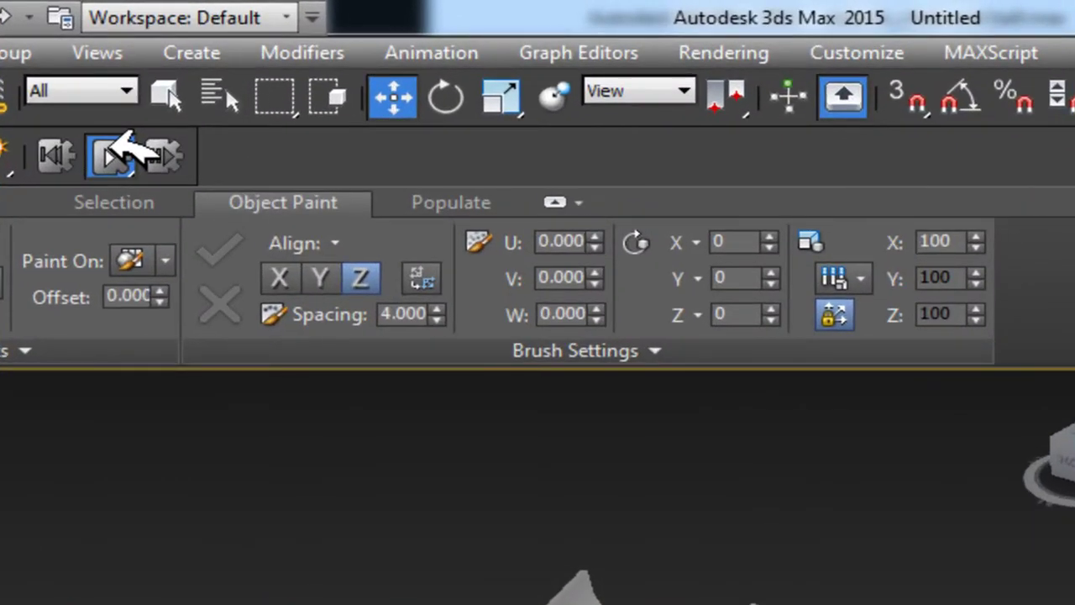
left_click(126, 151)
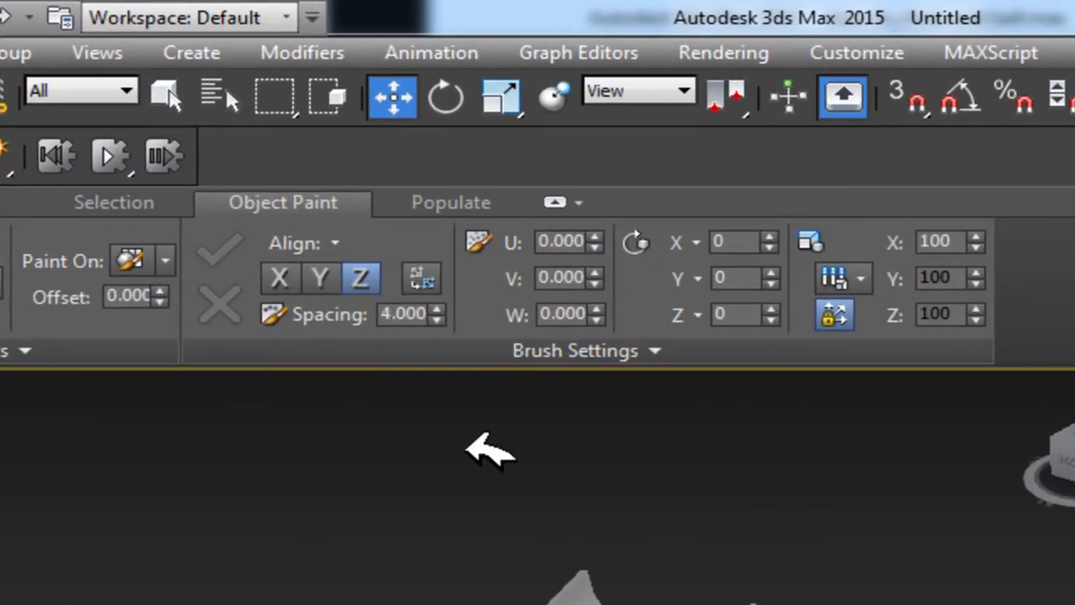
left_click(57, 156)
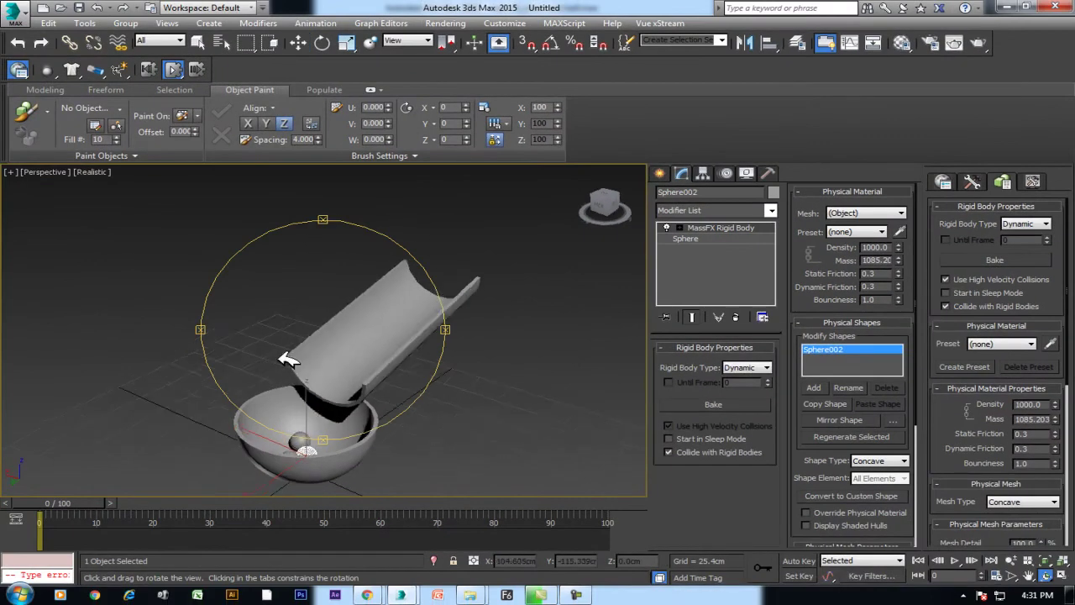
mouse_move(288, 360)
left_mouse_down()
mouse_move(308, 312)
mouse_move(307, 357)
mouse_move(409, 421)
left_mouse_up()
right_click(409, 421)
left_click(578, 595)
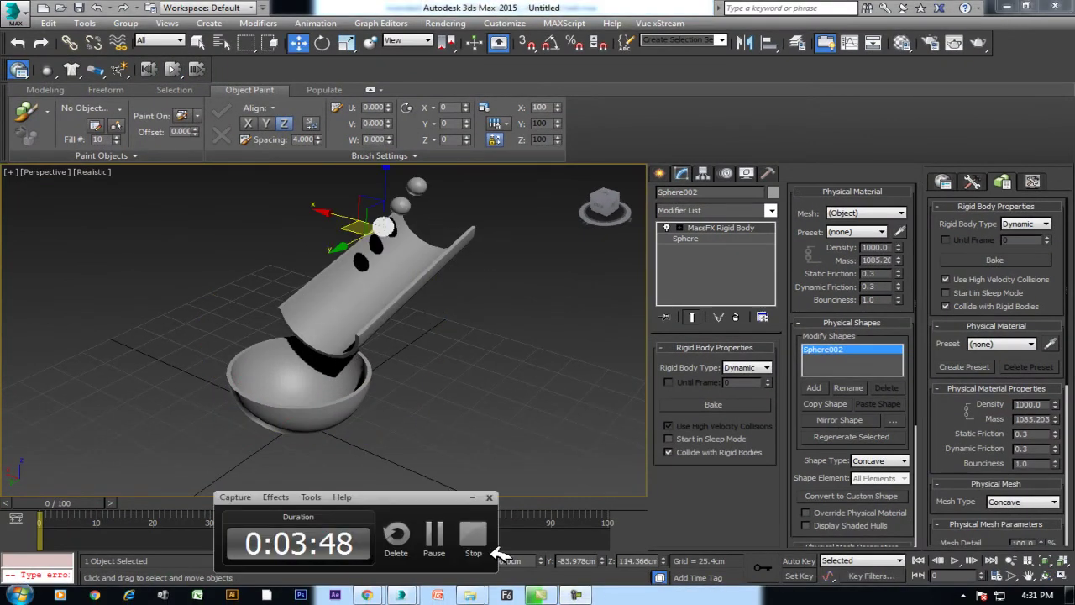
left_click(437, 534)
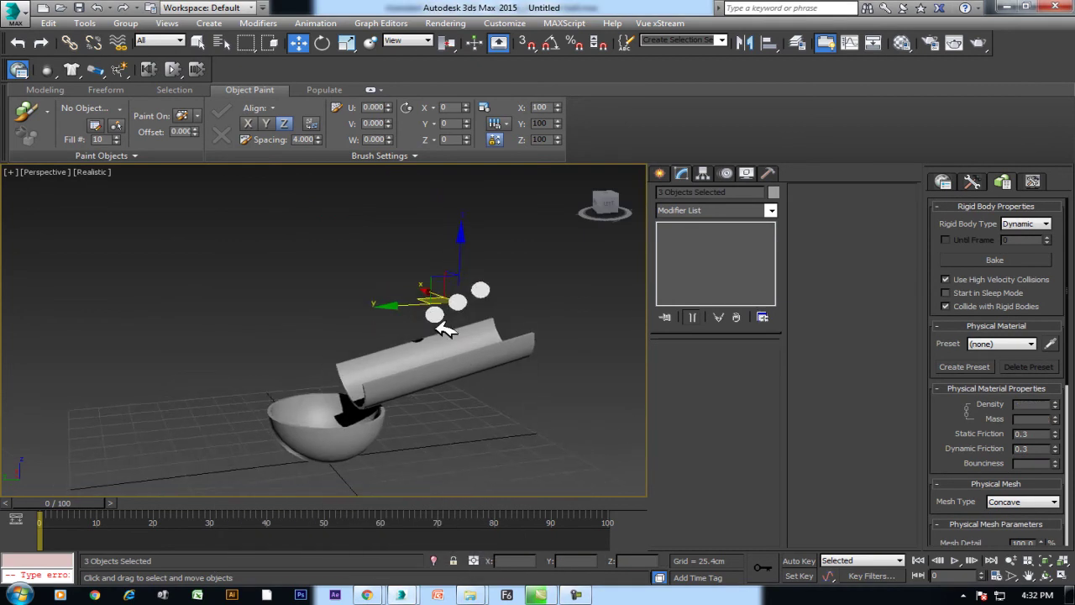
- In Left view, Shift-move the three spheres to make 4 copies stacked above the chute
key("l")
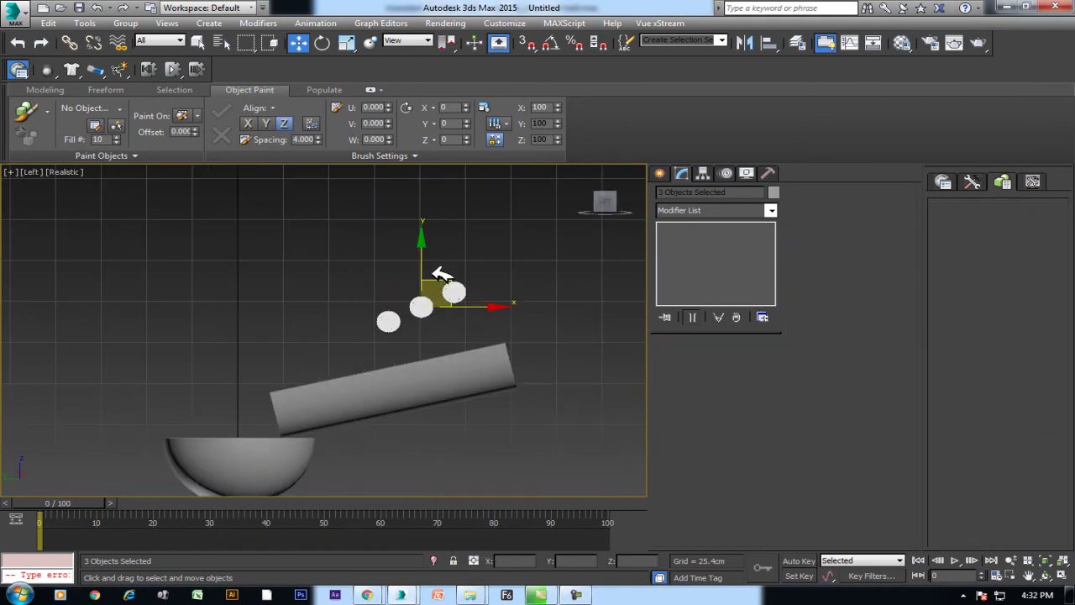
left_click_drag(458, 291, 418, 262, "shift")
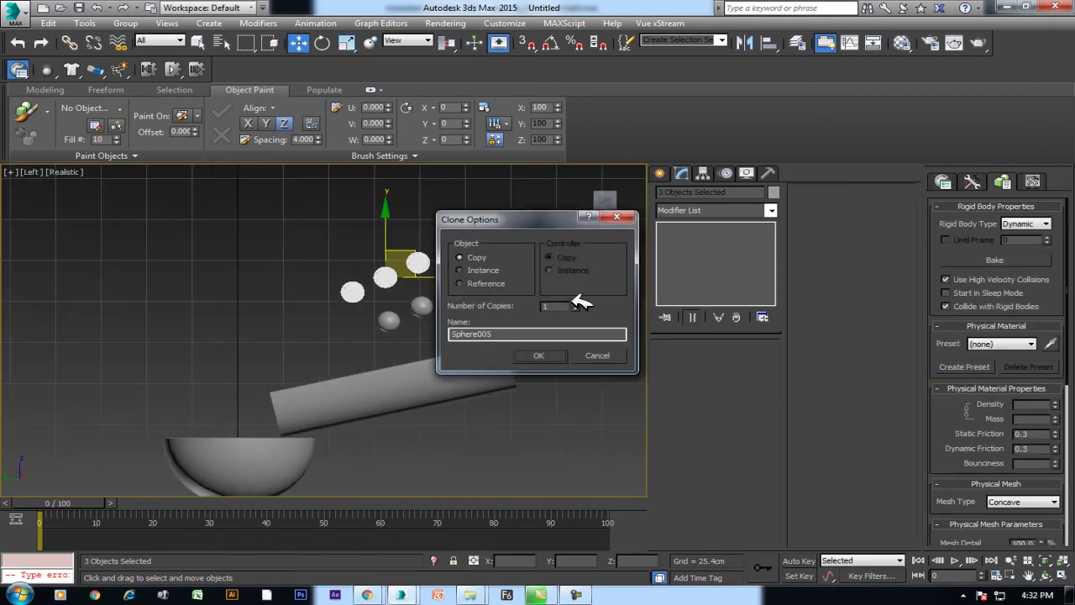
left_click(539, 355)
scroll(512, 363, "down", 2)
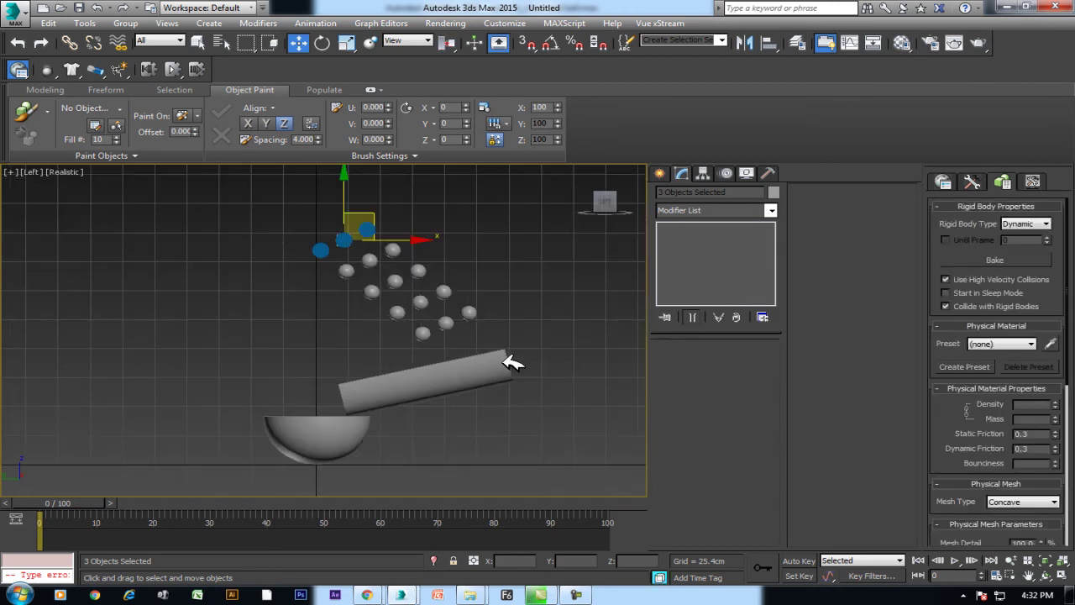
key("p")
middle_click_drag(661, 486, 588, 461)
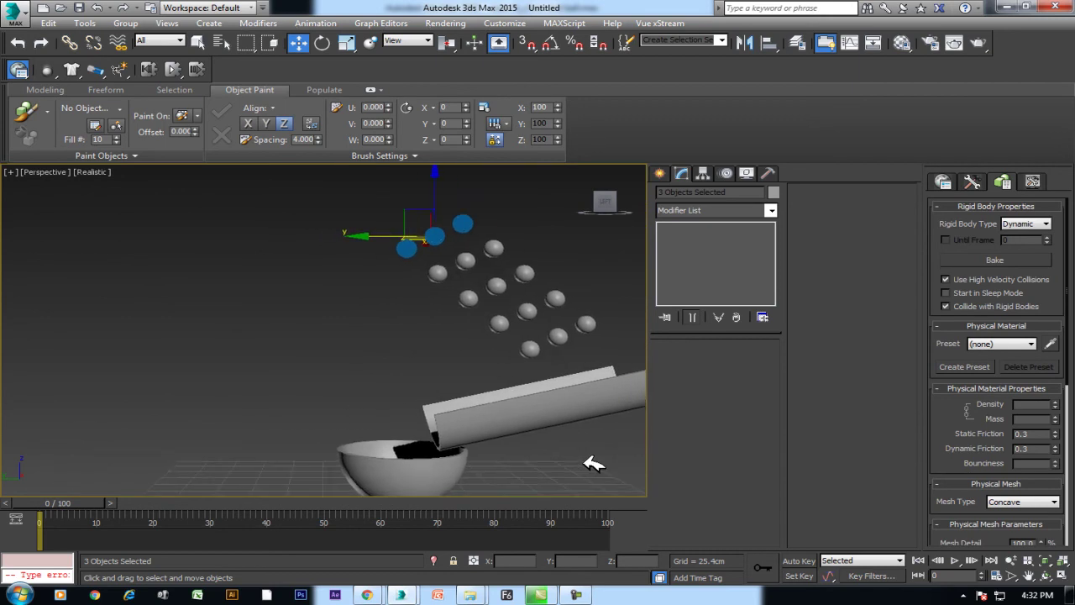
left_click(1047, 573)
left_click_drag(355, 329, 384, 355)
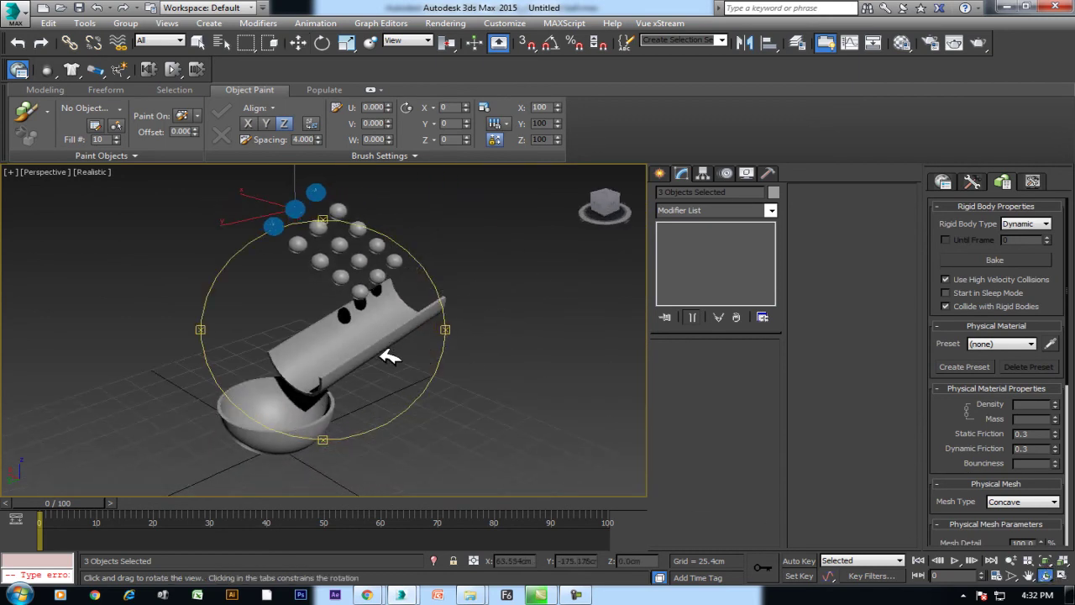
right_click(384, 356)
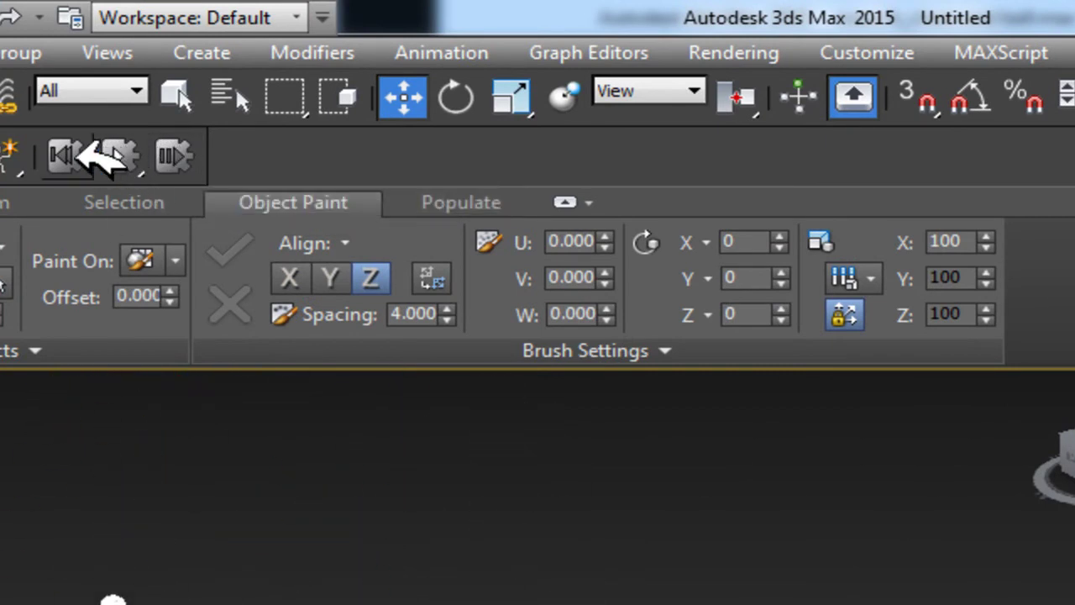
- Reset the simulation and move individual spheres down into a staggered stack over the chute's upper end
left_click(71, 156)
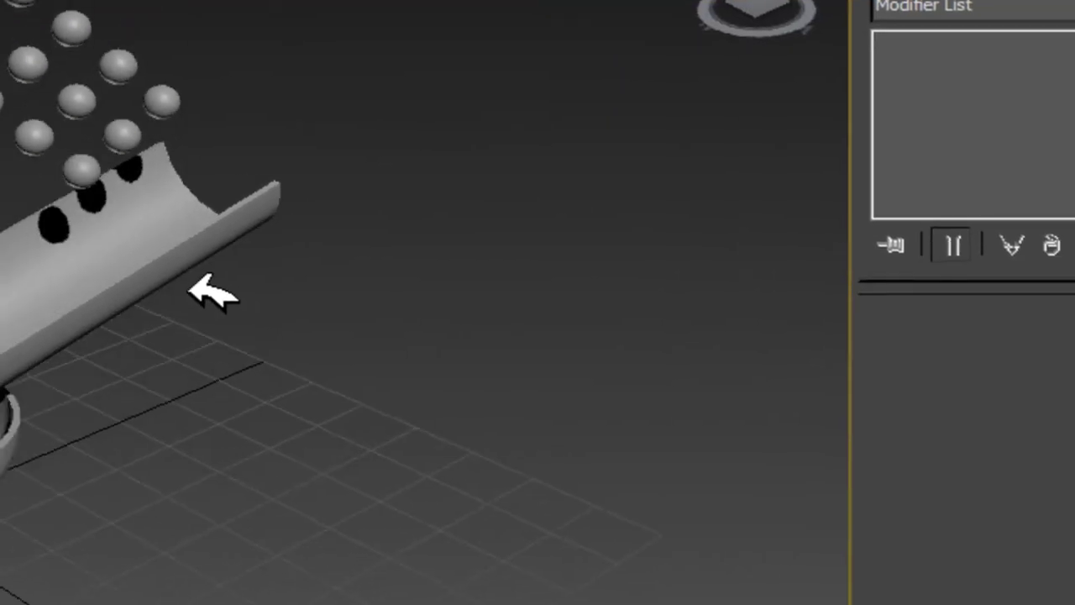
key("f")
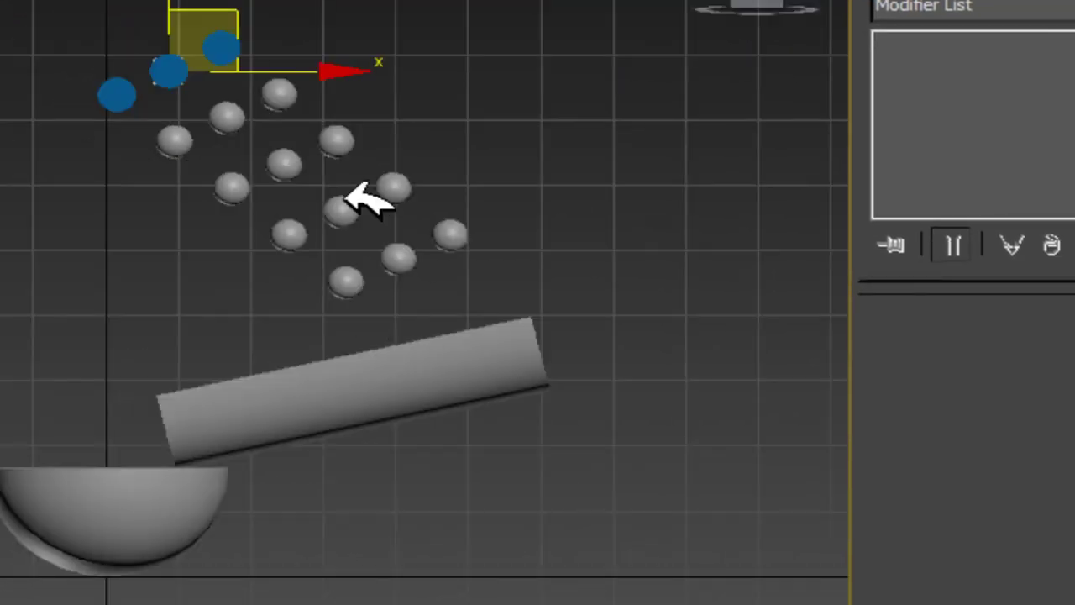
scroll(267, 121, "up", 3)
left_click_drag(230, 86, 415, 340)
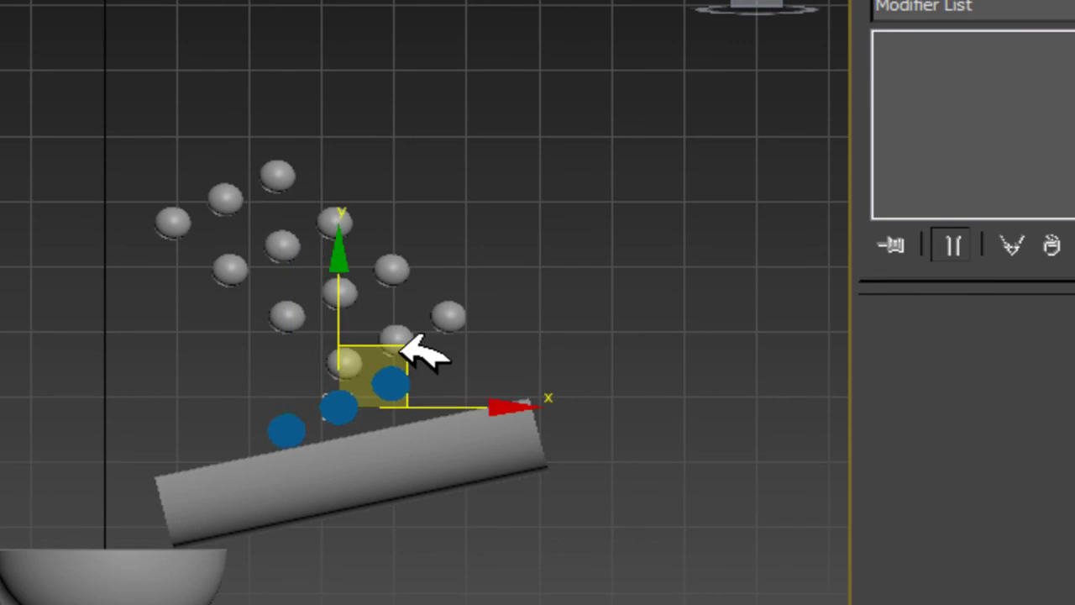
mouse_move(280, 118)
left_mouse_down()
mouse_move(225, 200)
mouse_move(267, 313)
mouse_move(279, 248)
mouse_move(321, 337)
left_mouse_up()
left_click(175, 209)
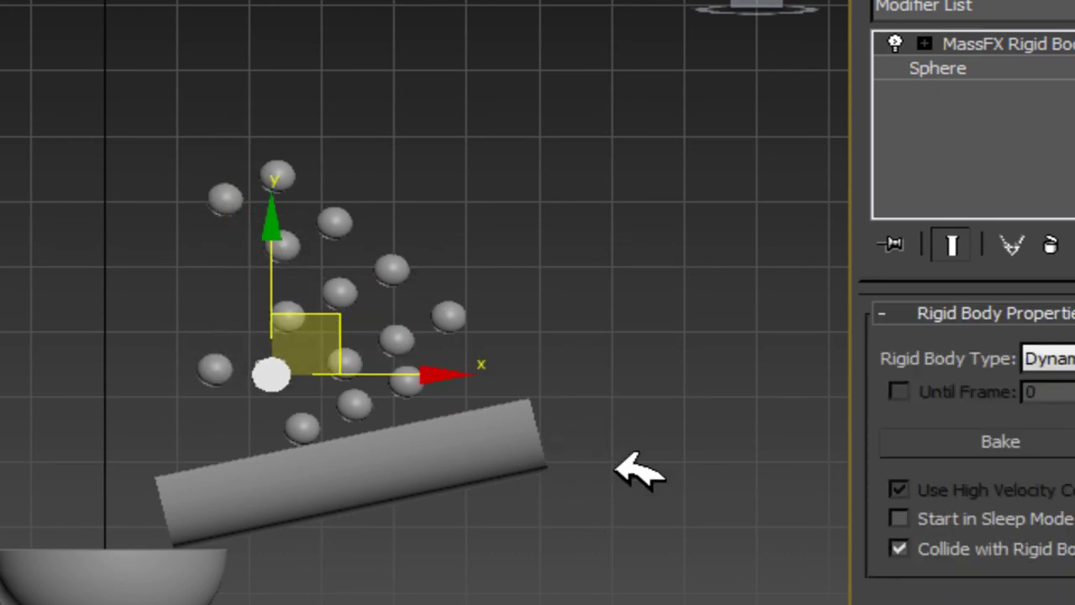
key("p")
middle_click_drag(439, 440, 324, 372, "alt")
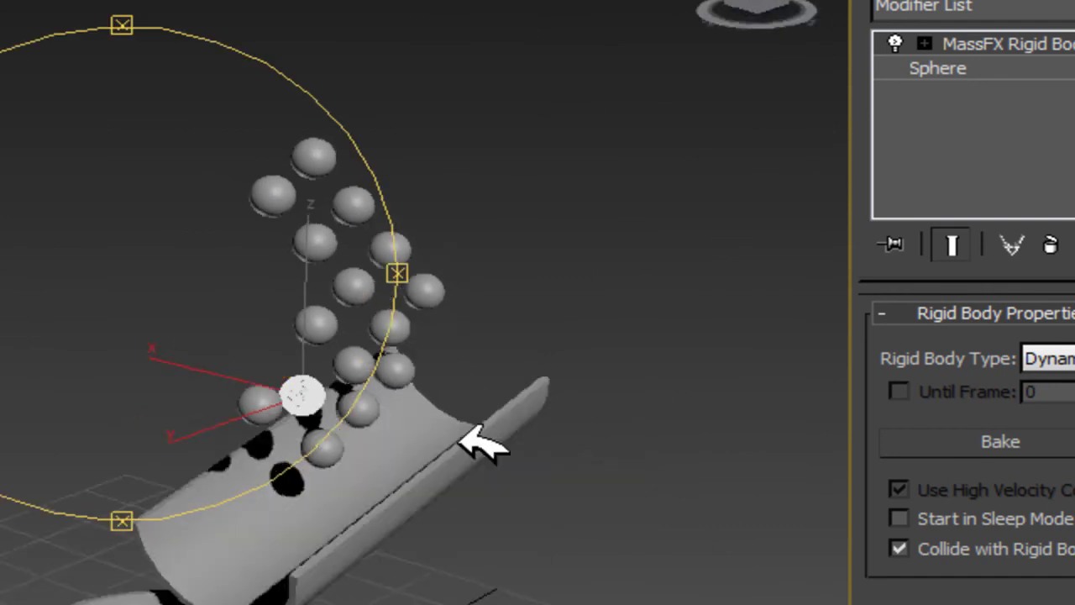
mouse_move(211, 377)
left_mouse_down()
mouse_move(224, 372)
mouse_move(247, 293)
left_mouse_up()
left_click_drag(271, 216, 151, 192)
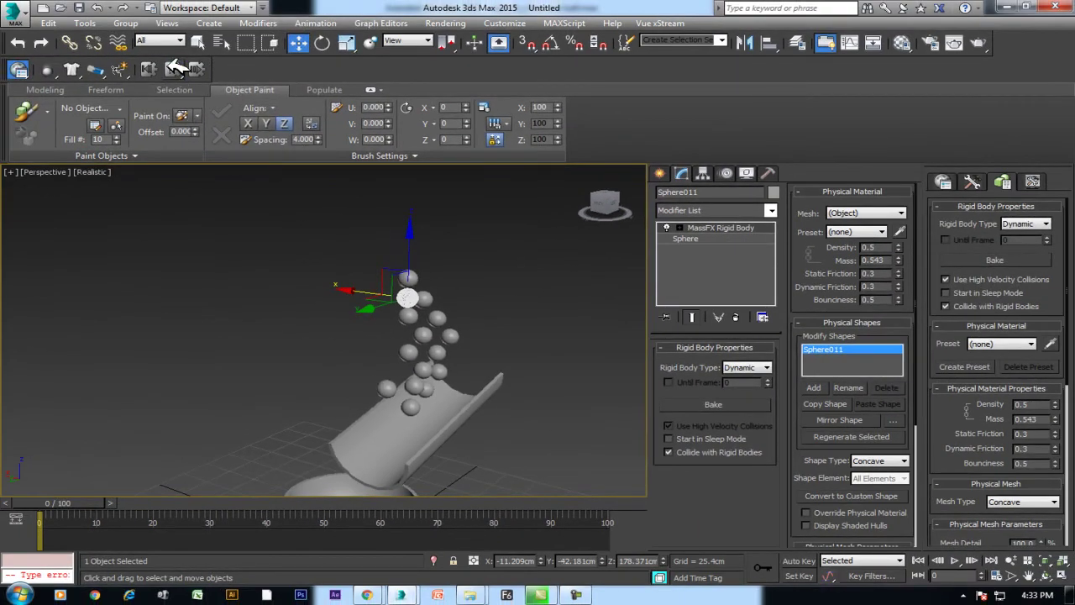
- Start the MassFX simulation and orbit to watch the spheres roll into the bowl
key("/")
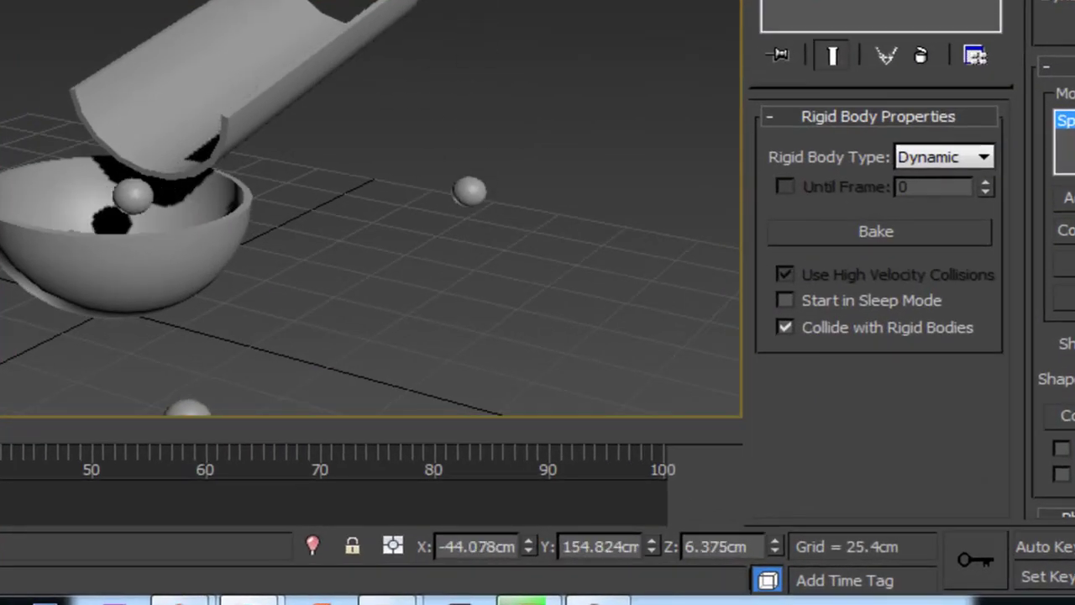
mouse_move(480, 124)
middle_mouse_down("alt")
mouse_move(126, 176)
mouse_move(214, 180)
middle_mouse_up("alt")
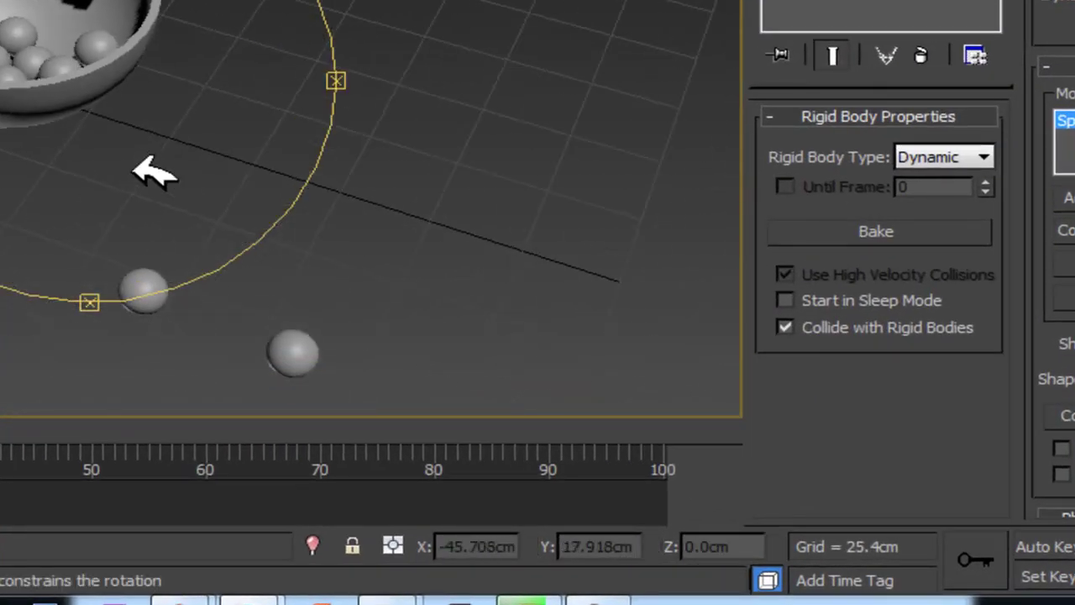